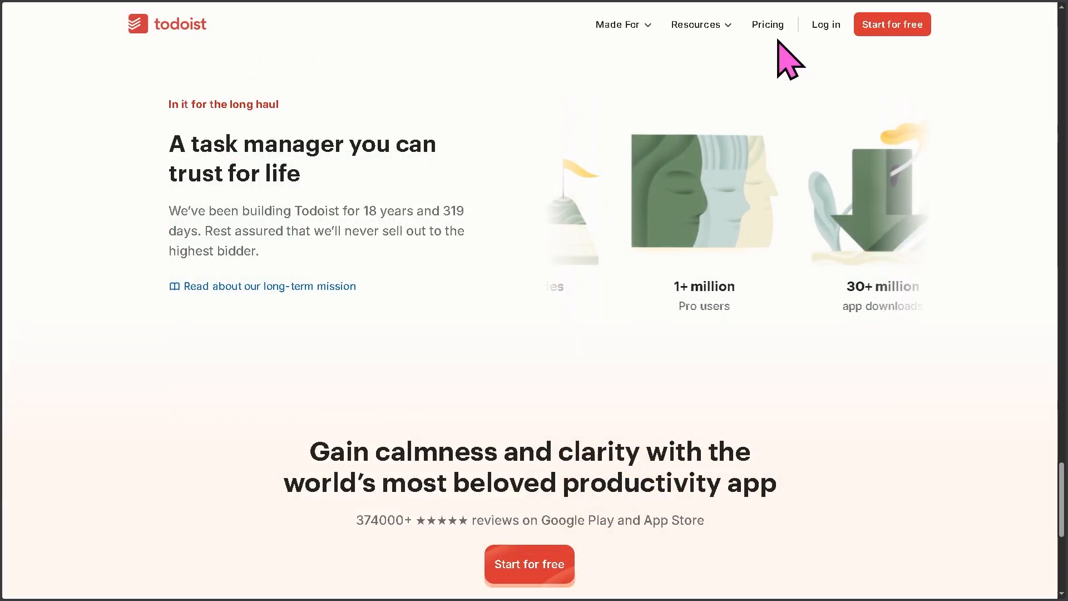
- Open the Pricing page and scroll to the Beginner $0, Pro $5 and Business $8 plan cards
click(772, 28)
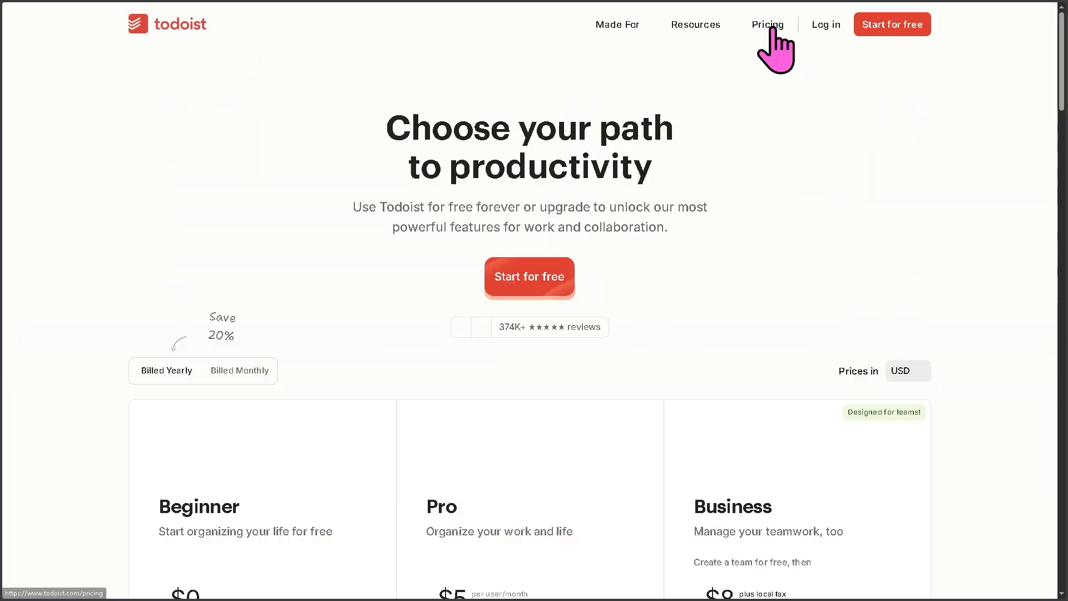
scroll(672, 311, down, 3)
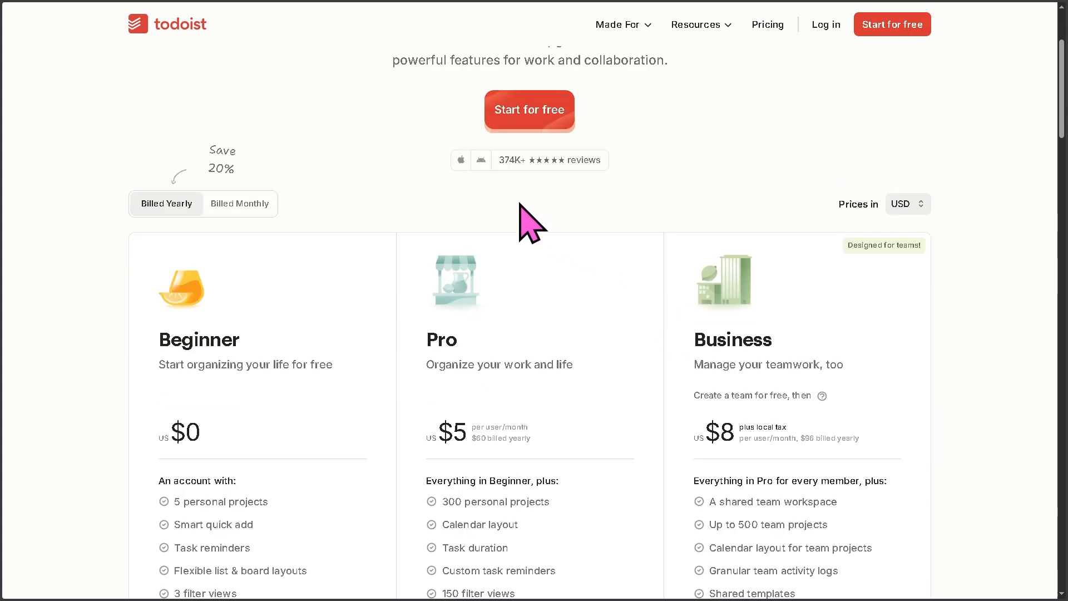
- Start a free sign-up, dismiss the saved-password suggestion, and confirm the profile name and photo
click(526, 122)
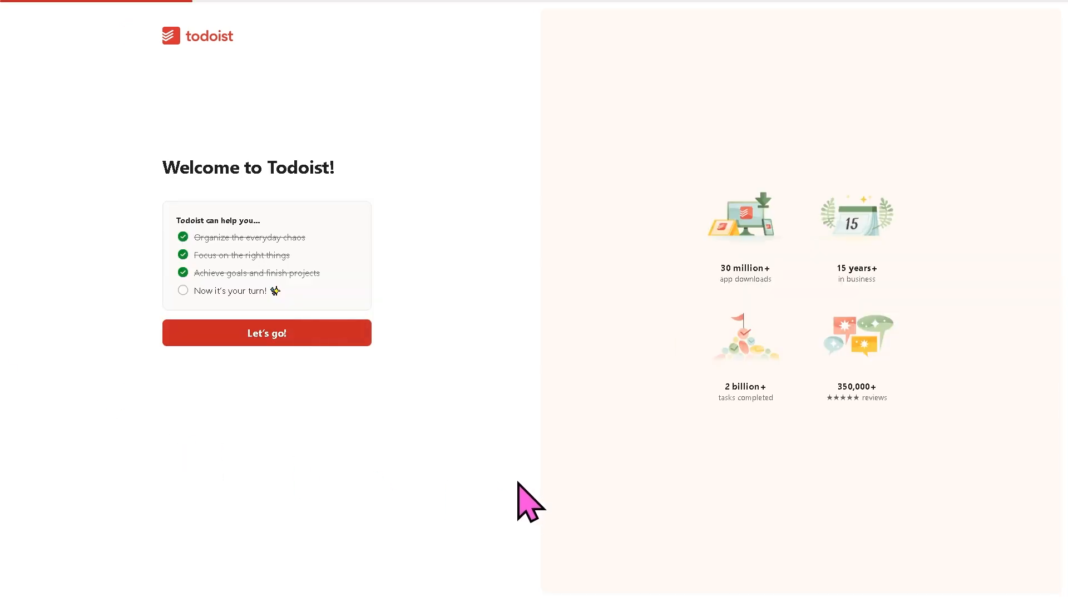
click(314, 335)
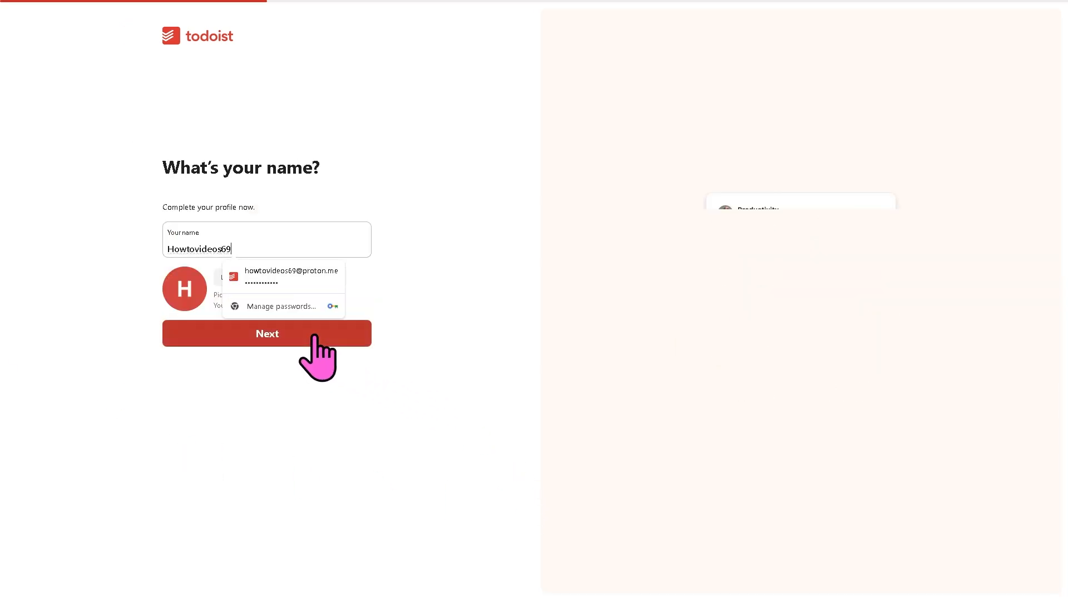
click(352, 443)
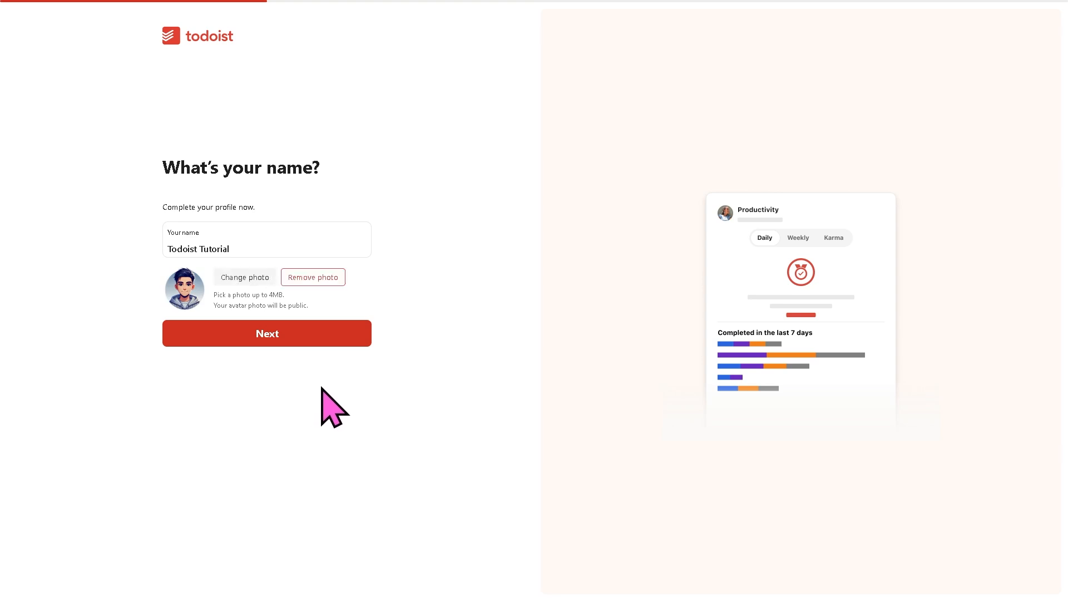
click(306, 341)
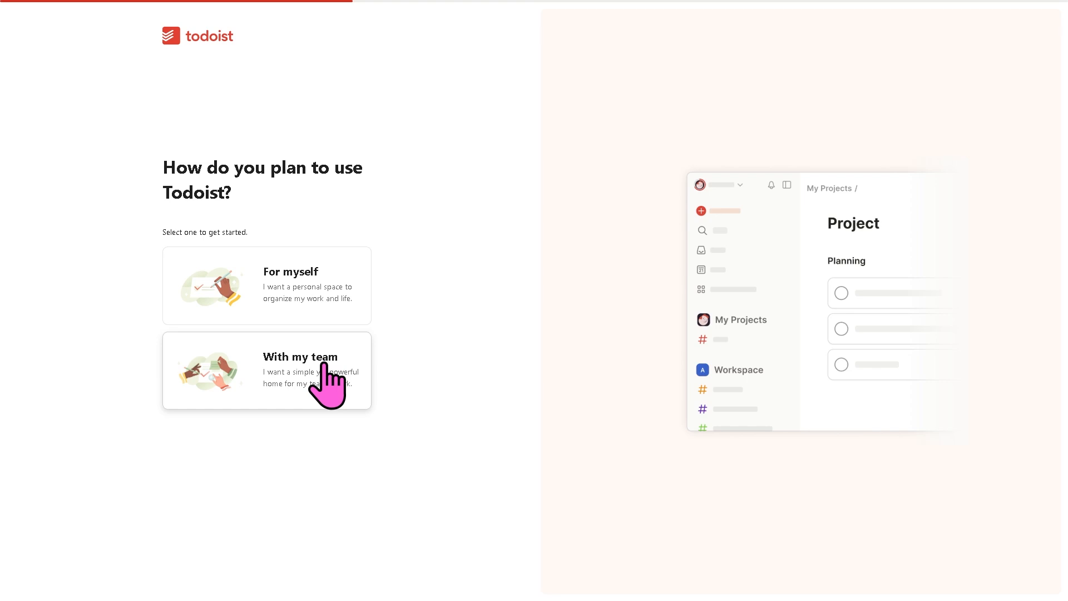
- Pick a usage type, say tasks are kept on paper or notes, and skip calendar connection
click(321, 274)
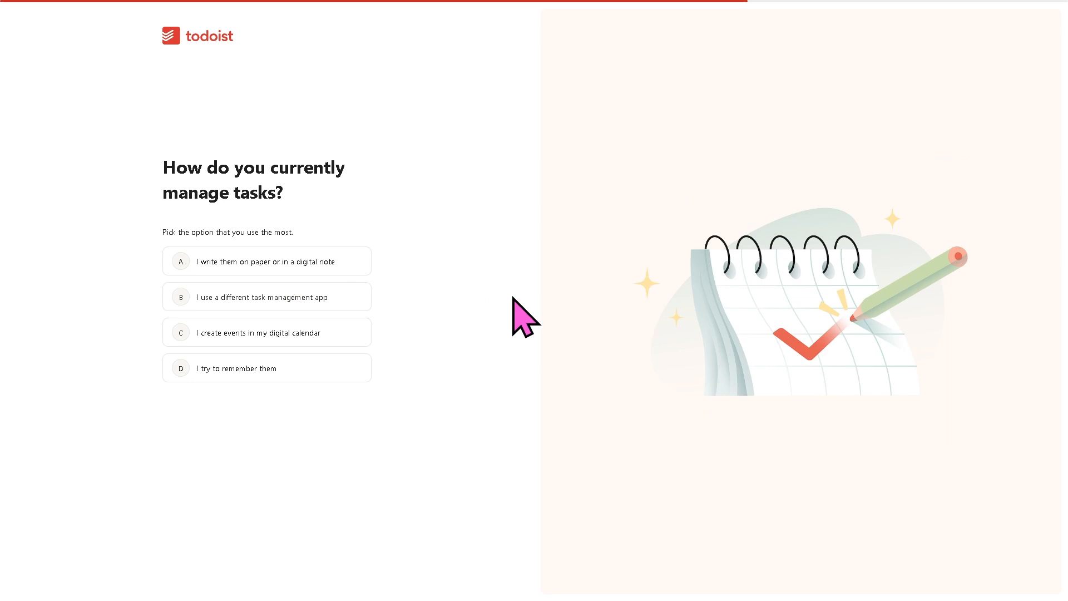
click(309, 261)
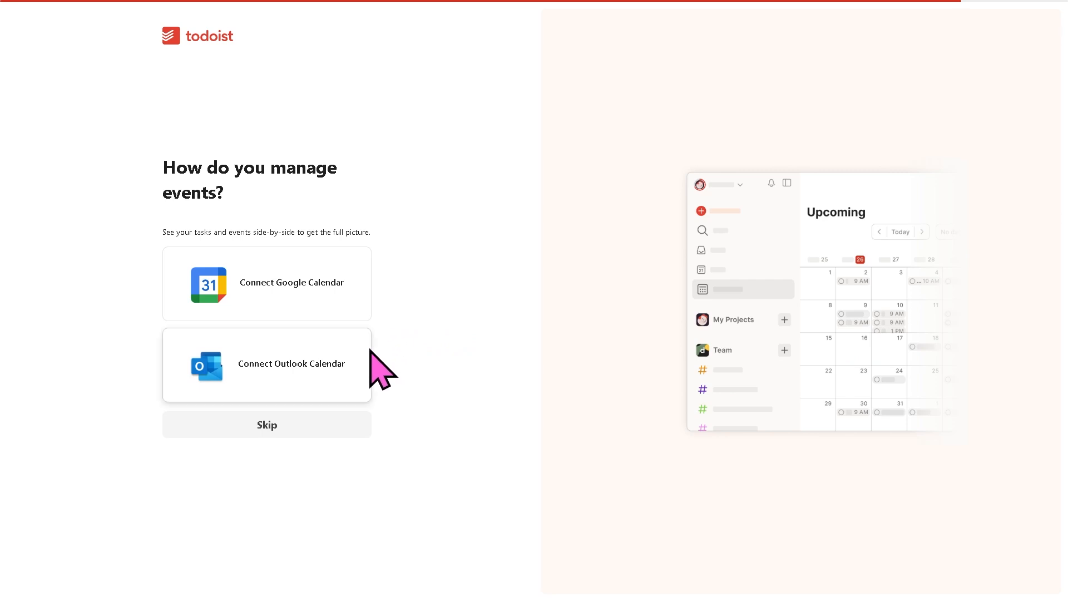
click(269, 428)
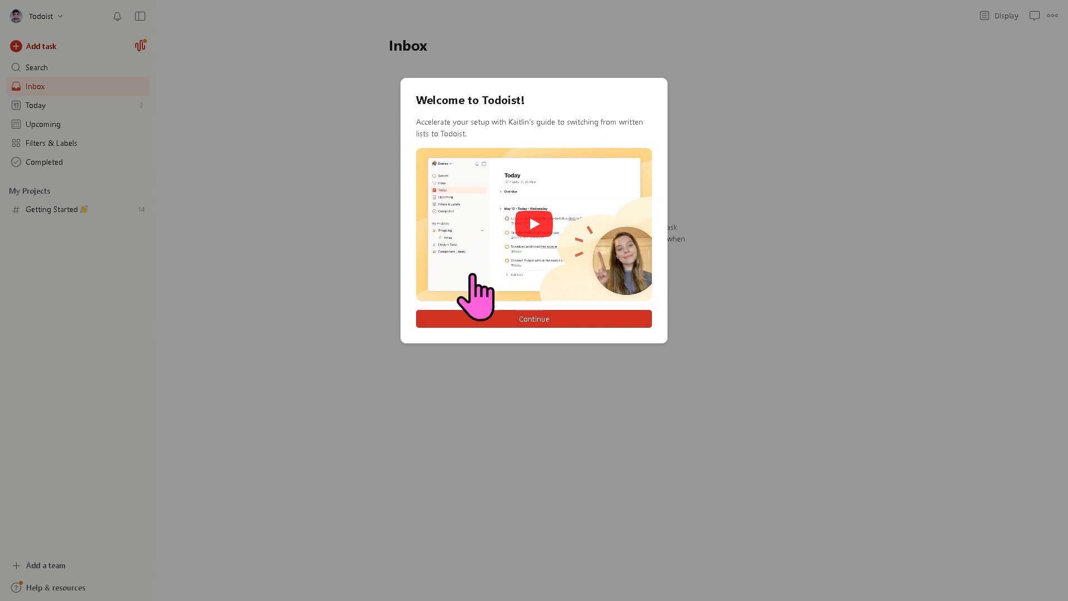
- Continue past the Welcome to Todoist dialog to reveal the empty Inbox
click(509, 323)
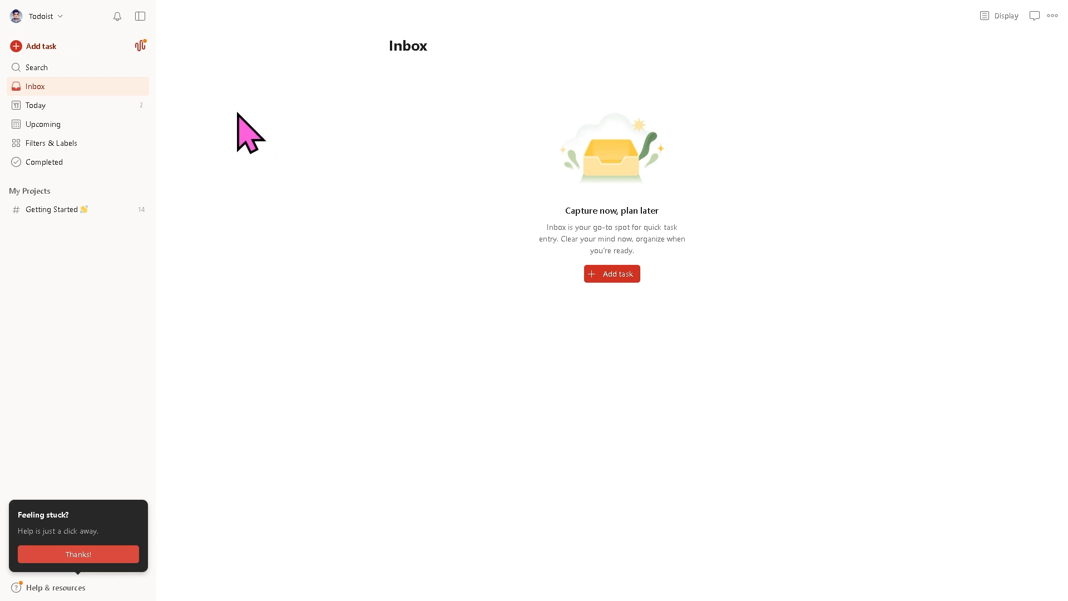
- Add a 'Todoist Tutorial' task to the Inbox, due 30 Dec with priority 1 and no reminder
click(49, 46)
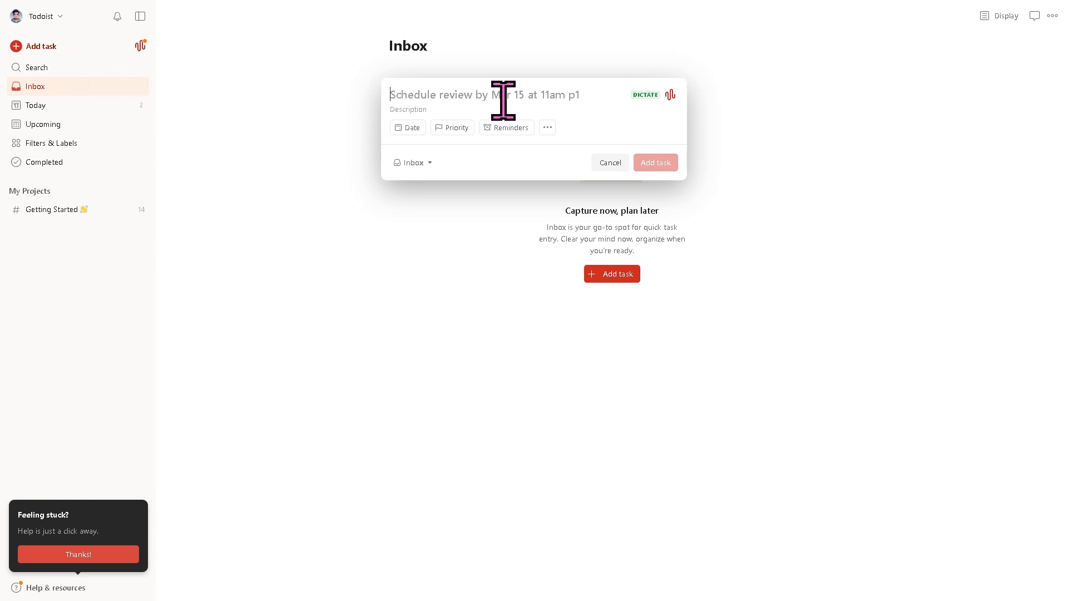
text(Todoist Tutorial)
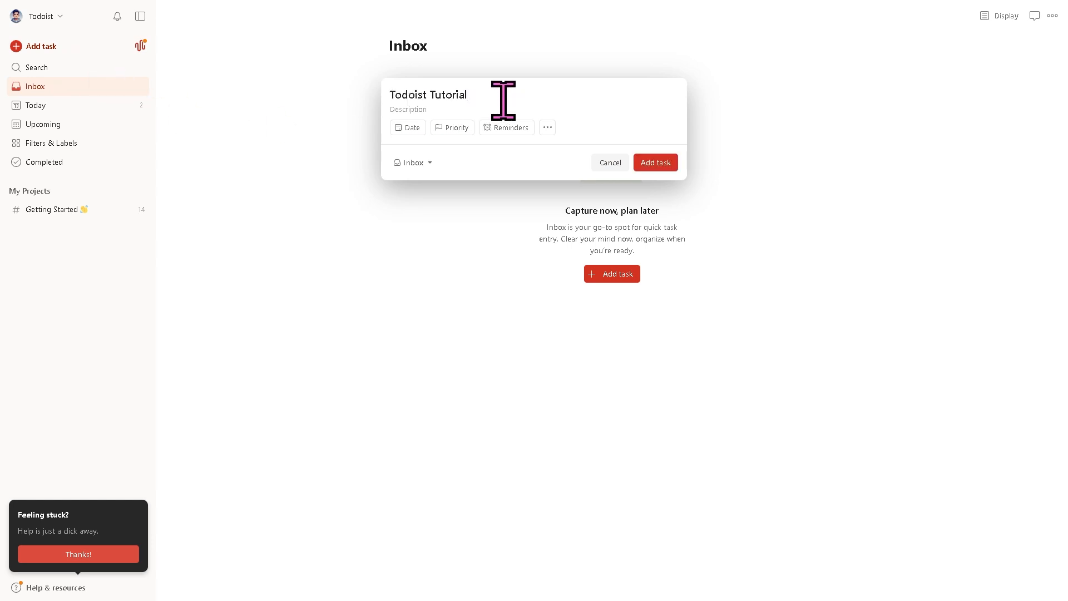
click(410, 128)
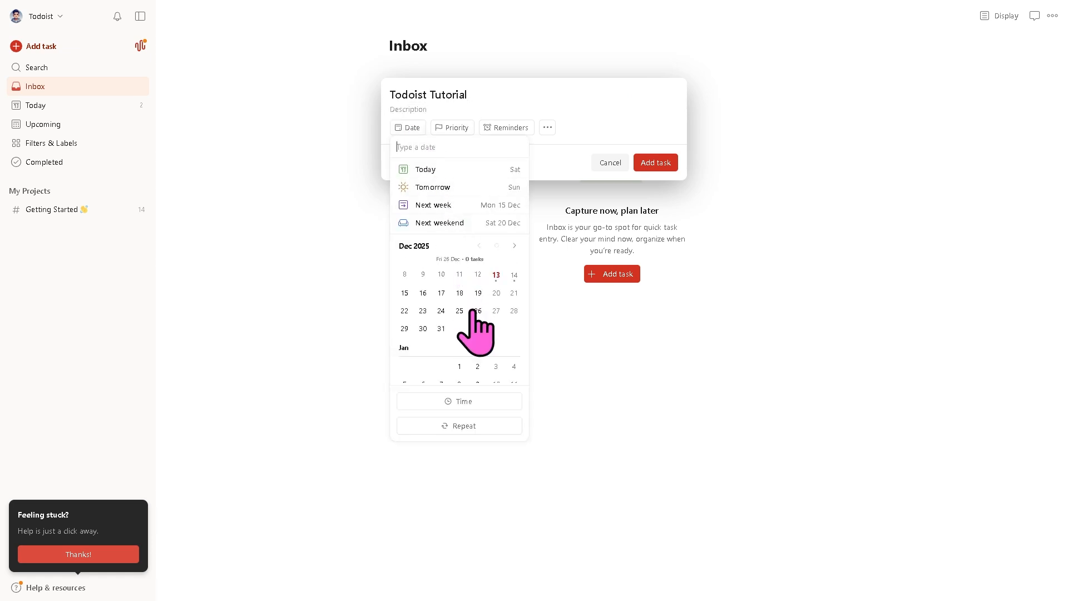
click(423, 329)
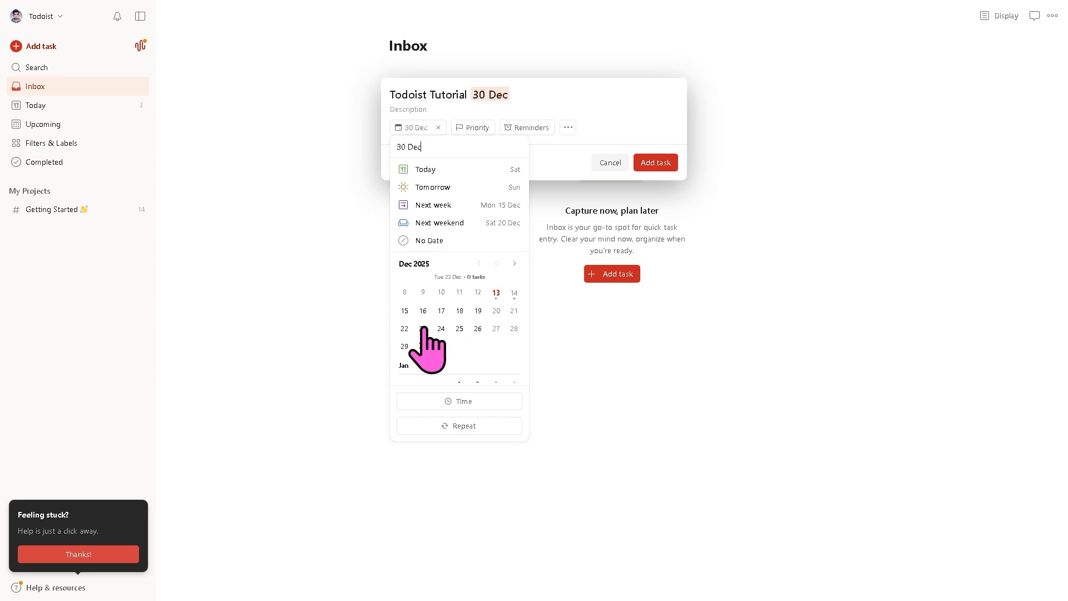
click(479, 129)
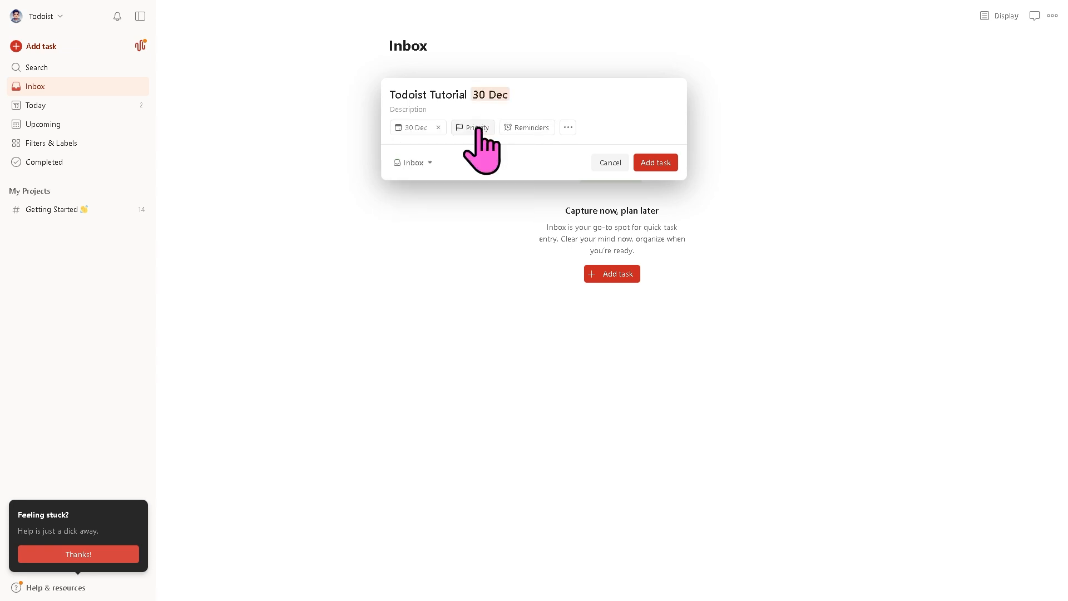
click(479, 129)
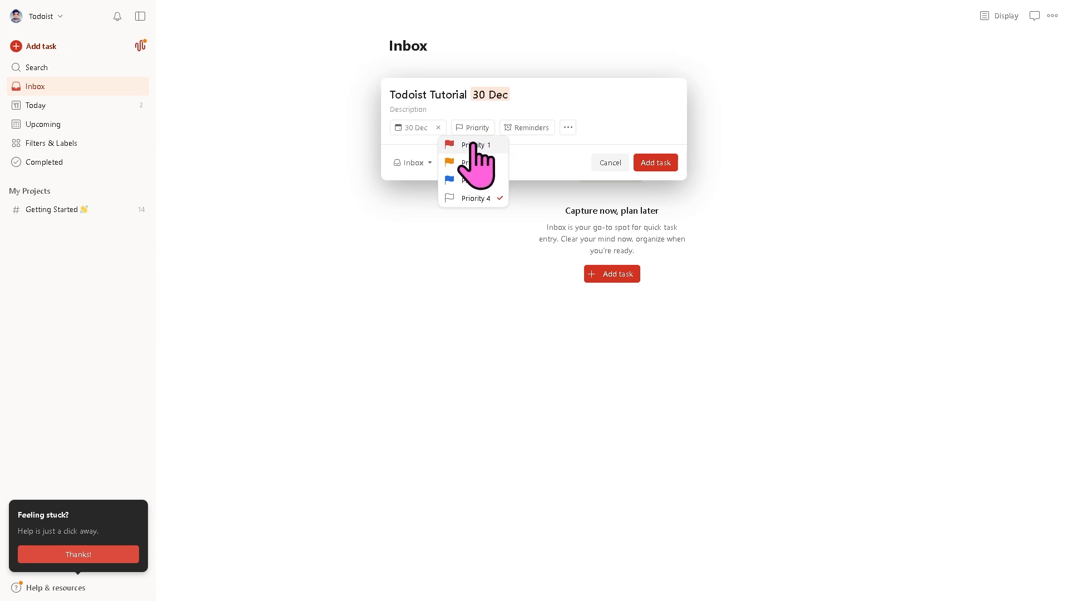
click(473, 145)
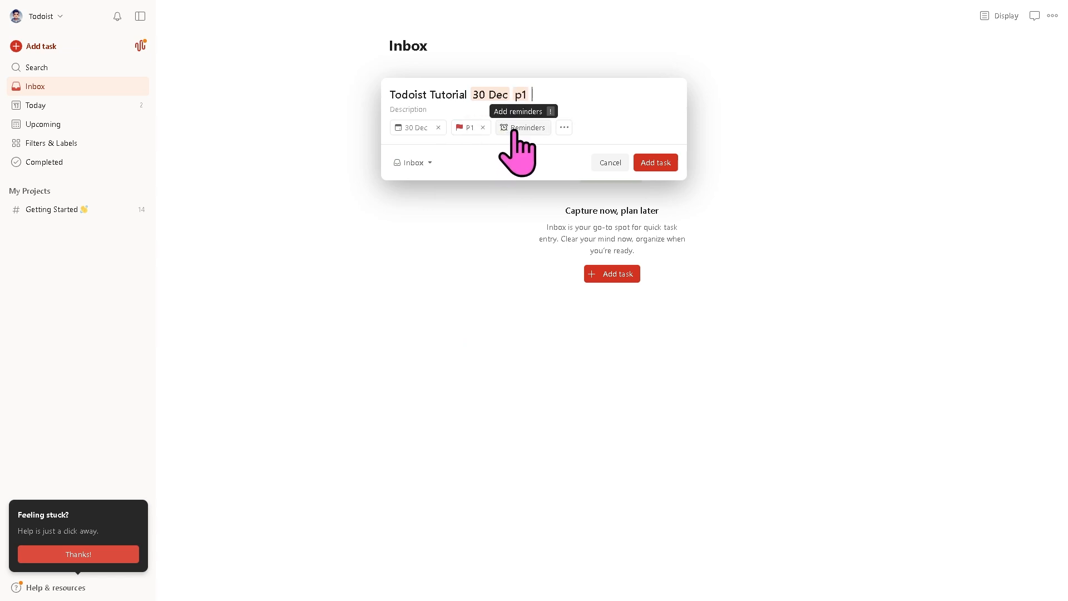
click(517, 129)
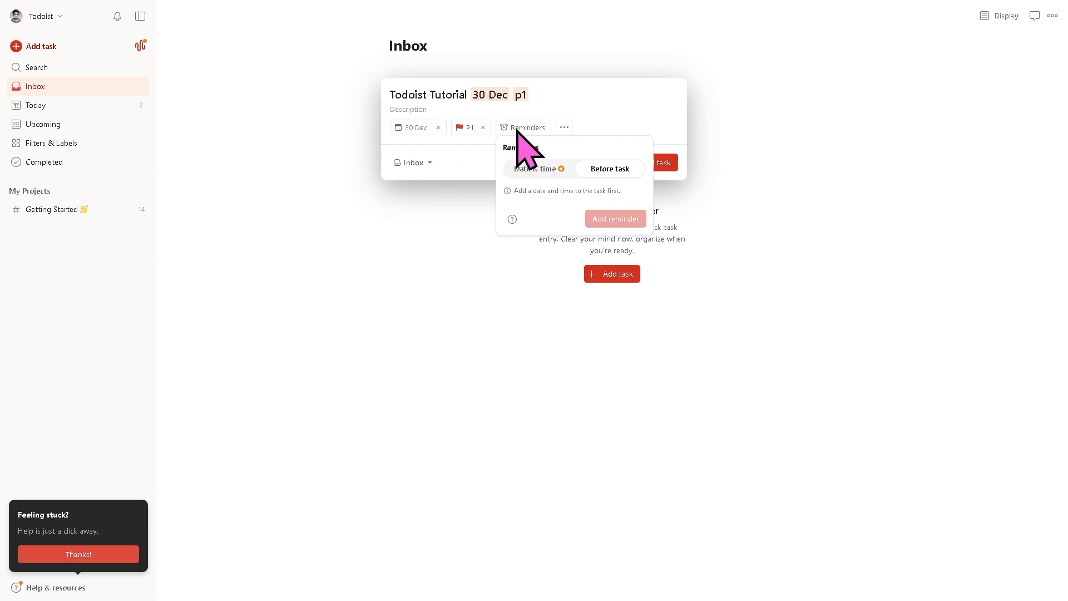
click(473, 162)
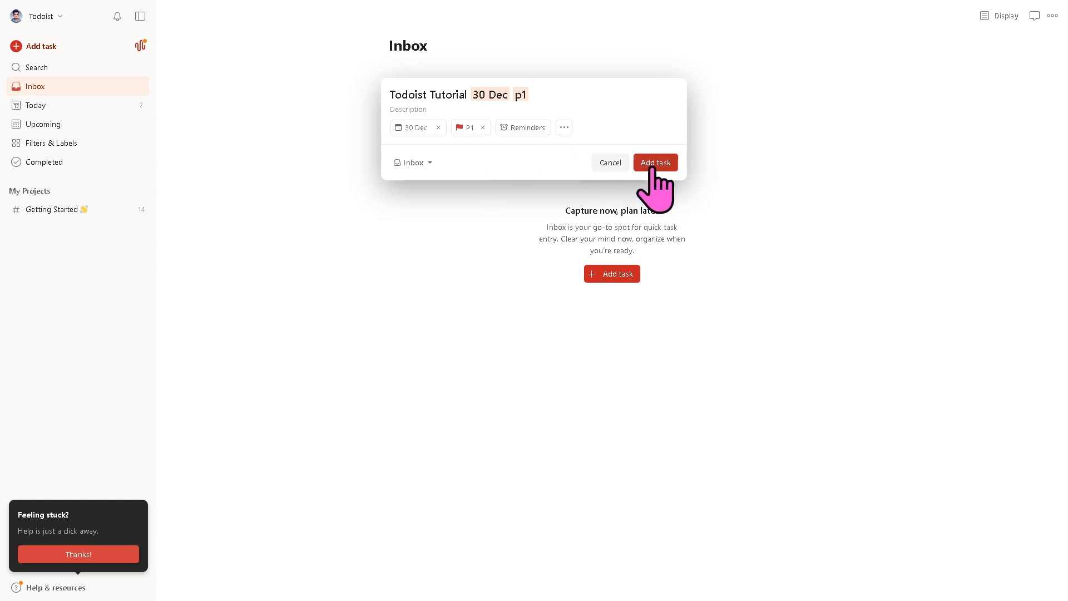
click(435, 164)
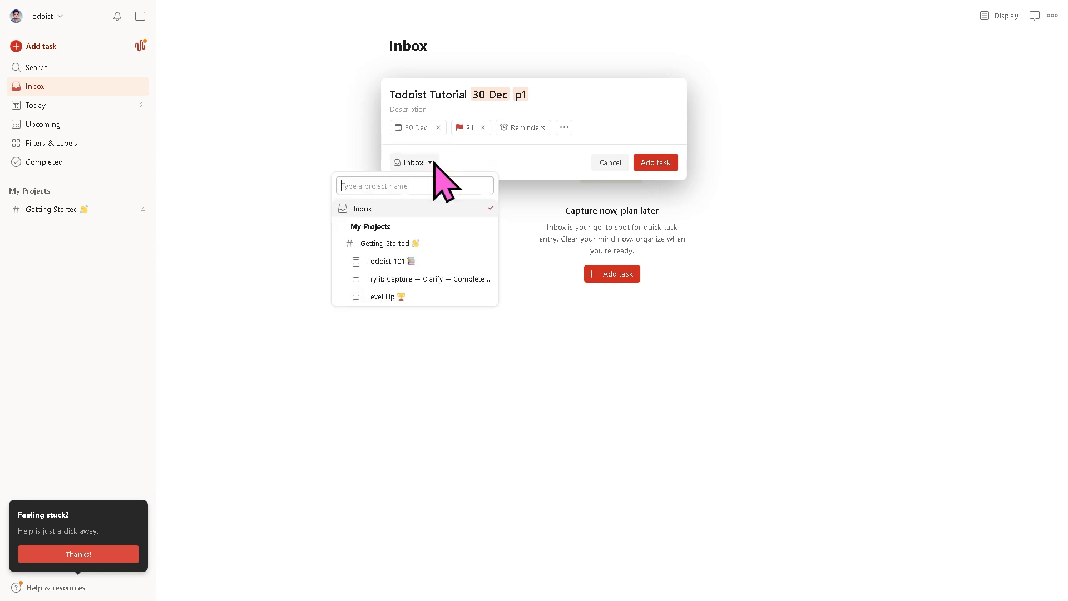
click(542, 163)
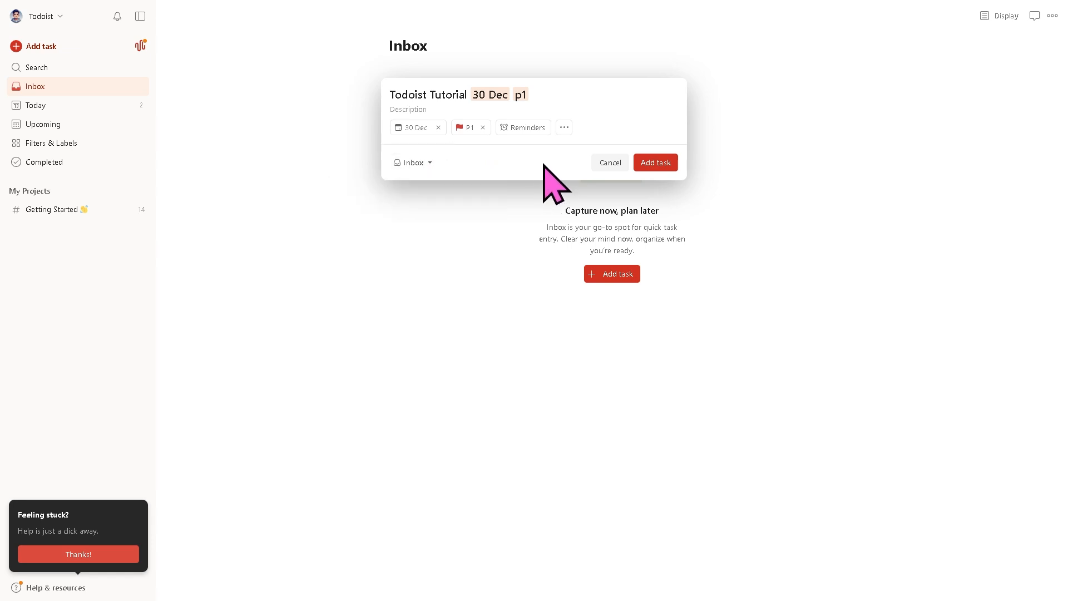
click(656, 163)
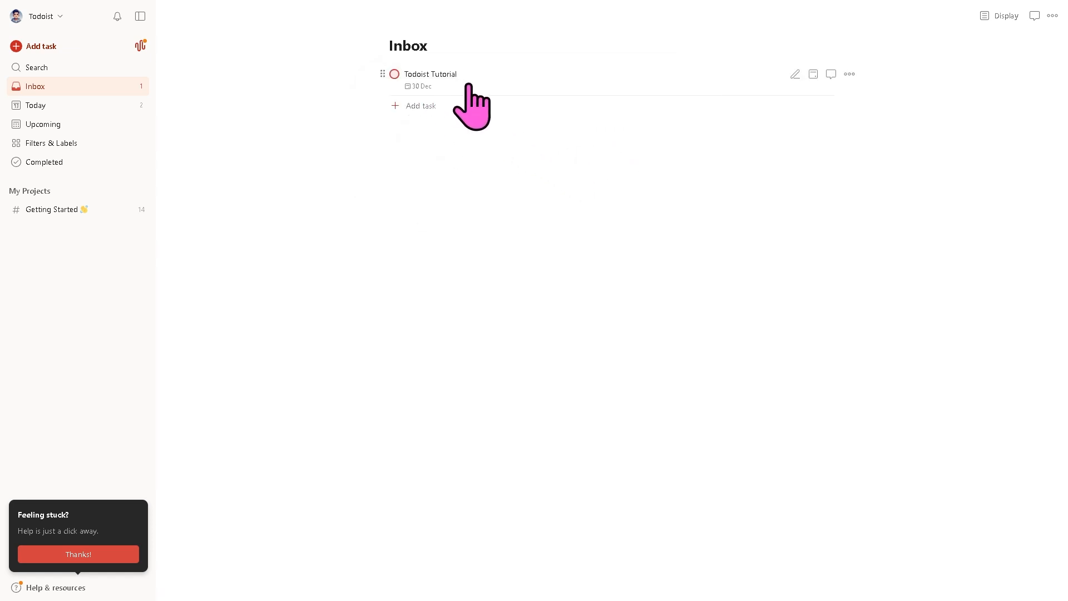
click(795, 74)
click(768, 133)
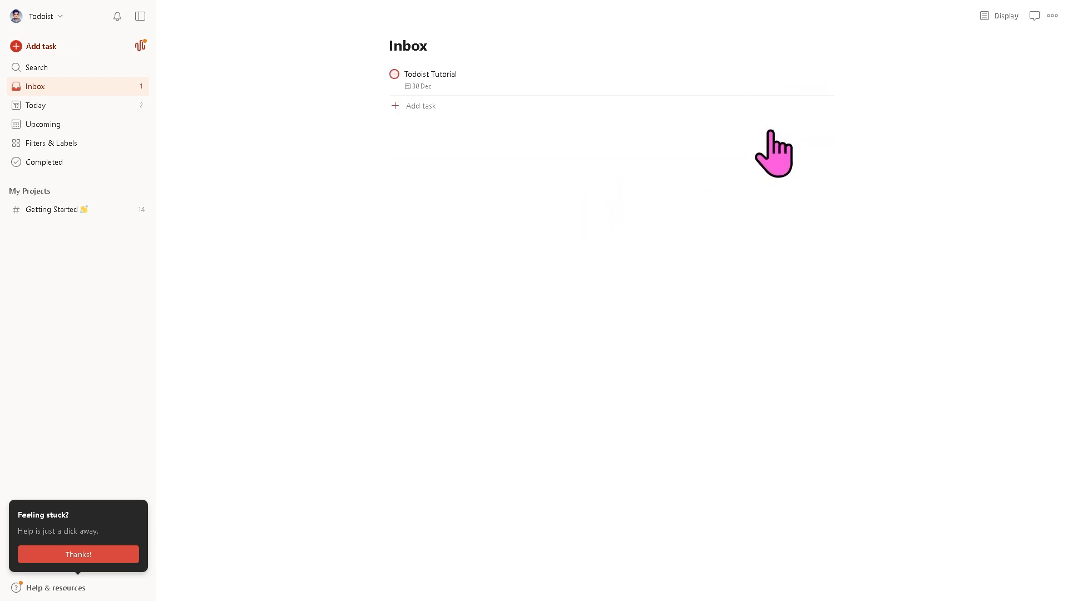
click(849, 75)
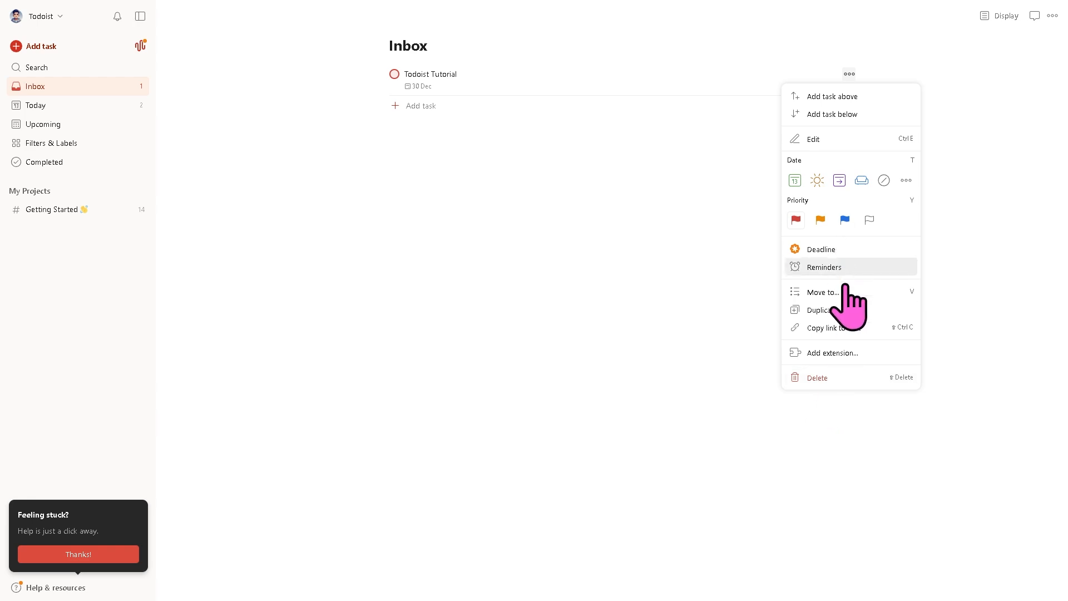
click(829, 356)
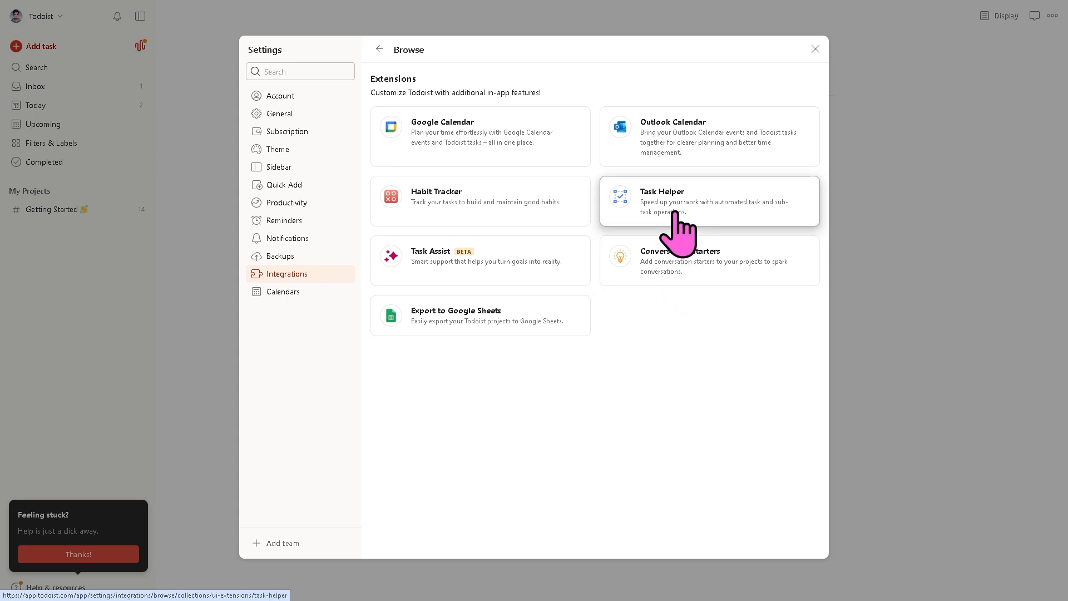
click(815, 50)
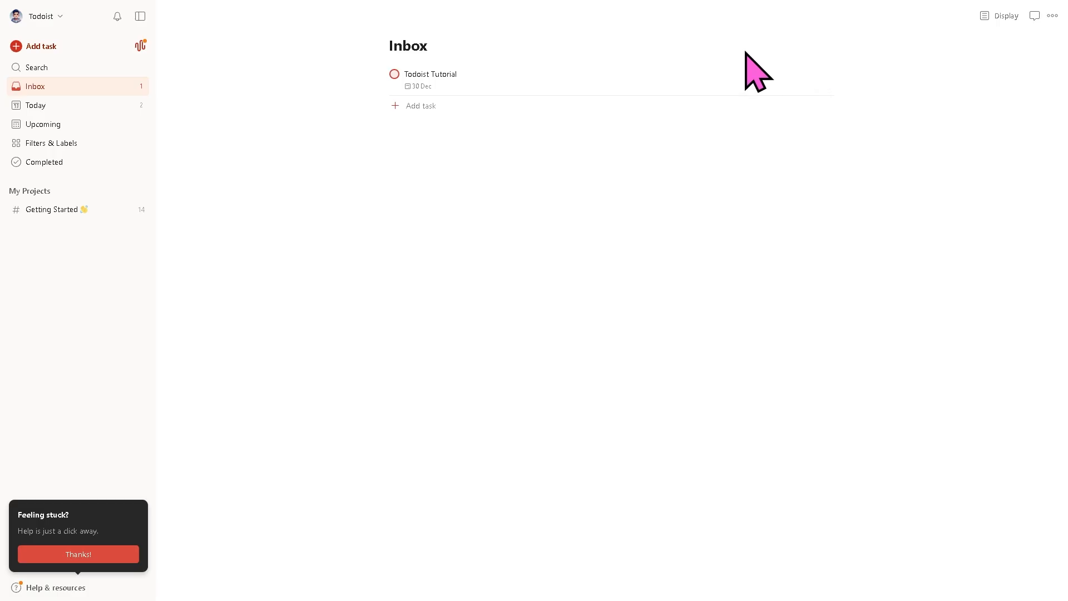
click(66, 68)
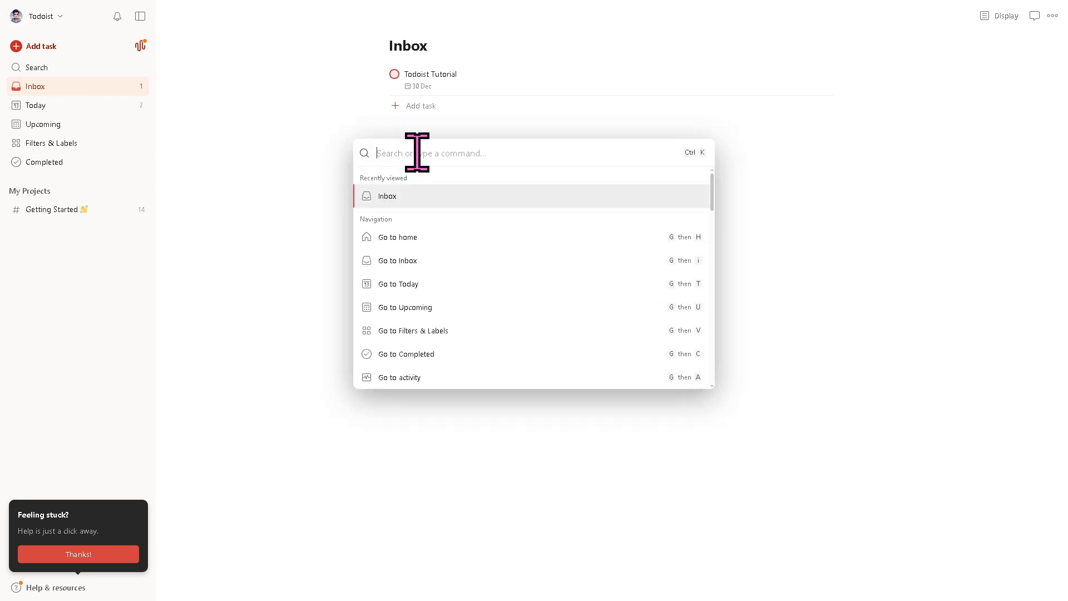
text(Todoist Tutorial)
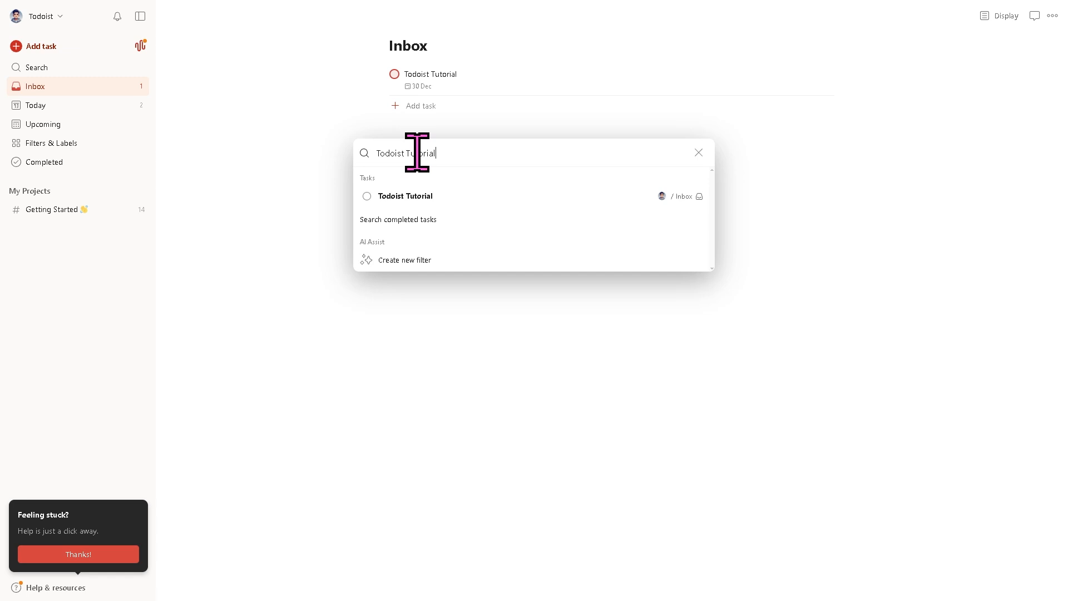
click(426, 198)
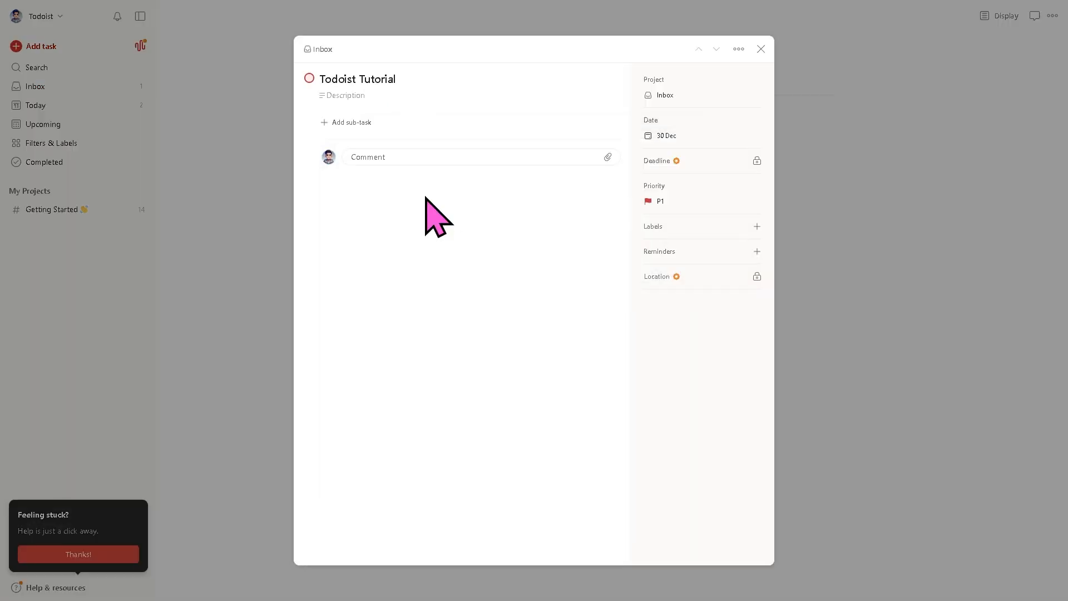
click(761, 50)
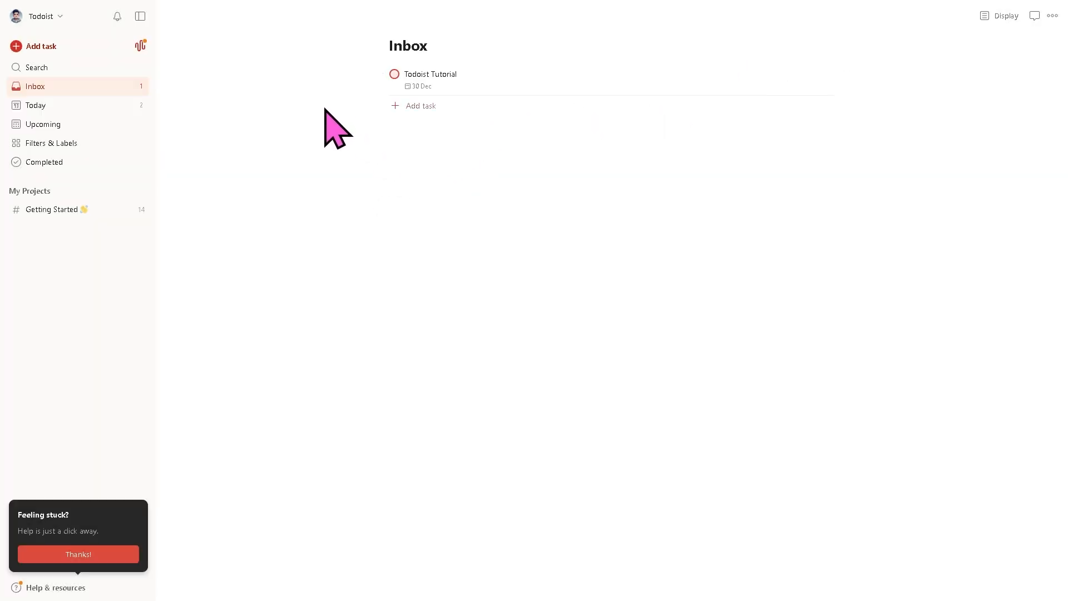
click(71, 67)
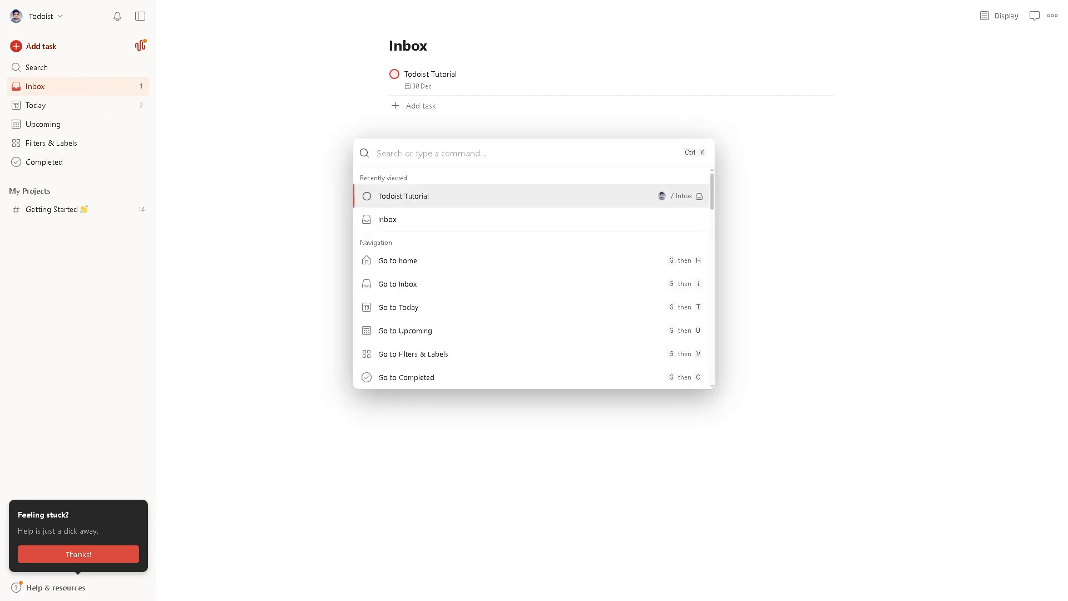
click(49, 88)
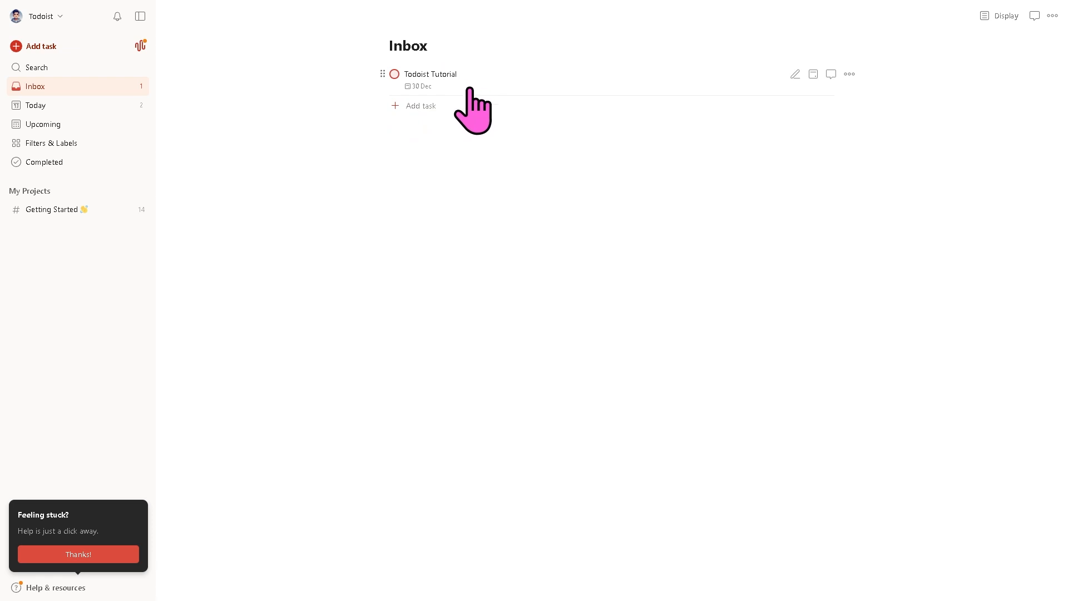
- Close the task's More actions menu and switch to Today, listing two Getting Started tasks
click(849, 74)
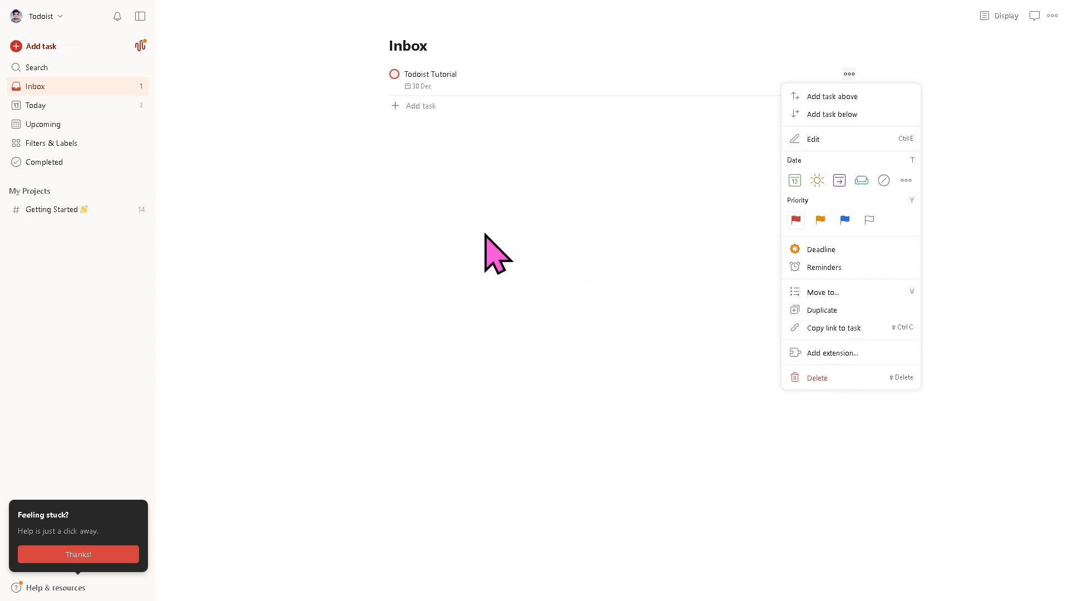
click(412, 218)
click(53, 109)
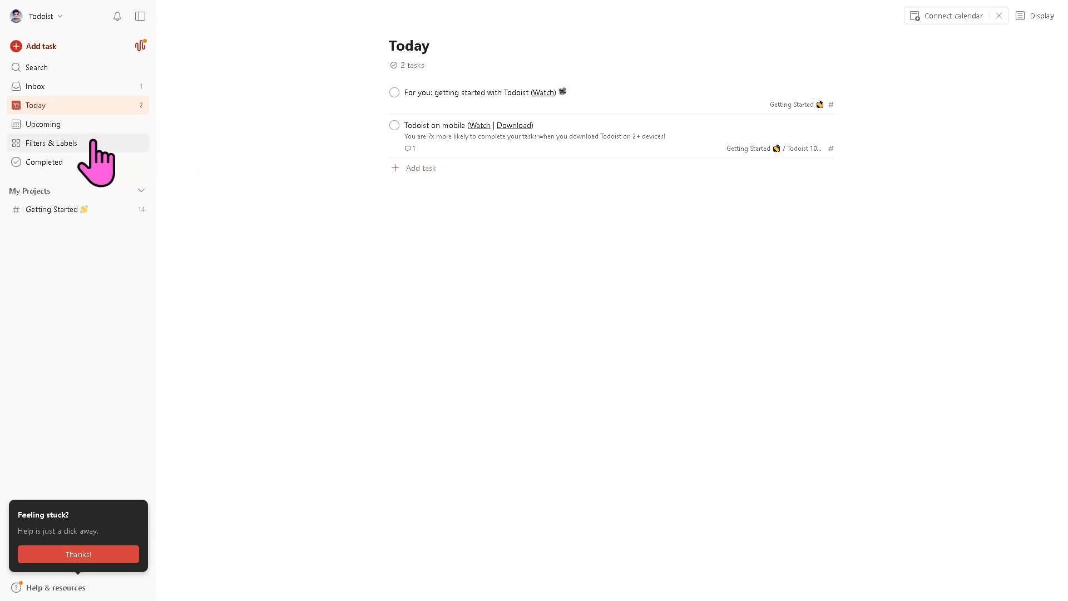
- Look through Upcoming, then go to Filters & Labels, which shows two filters and no labels
click(66, 125)
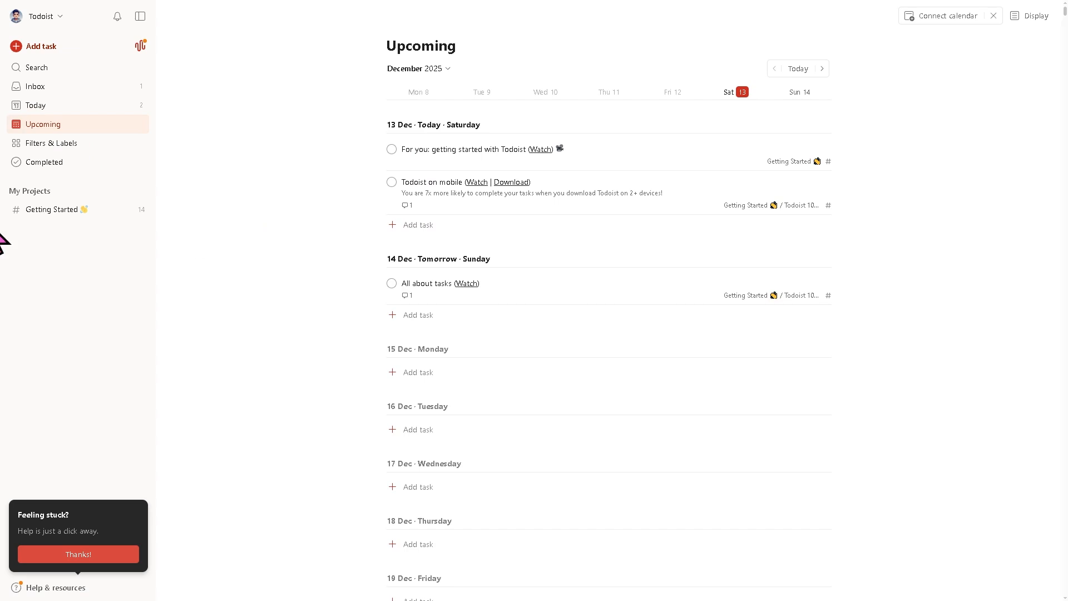
scroll(567, 253, down, 2)
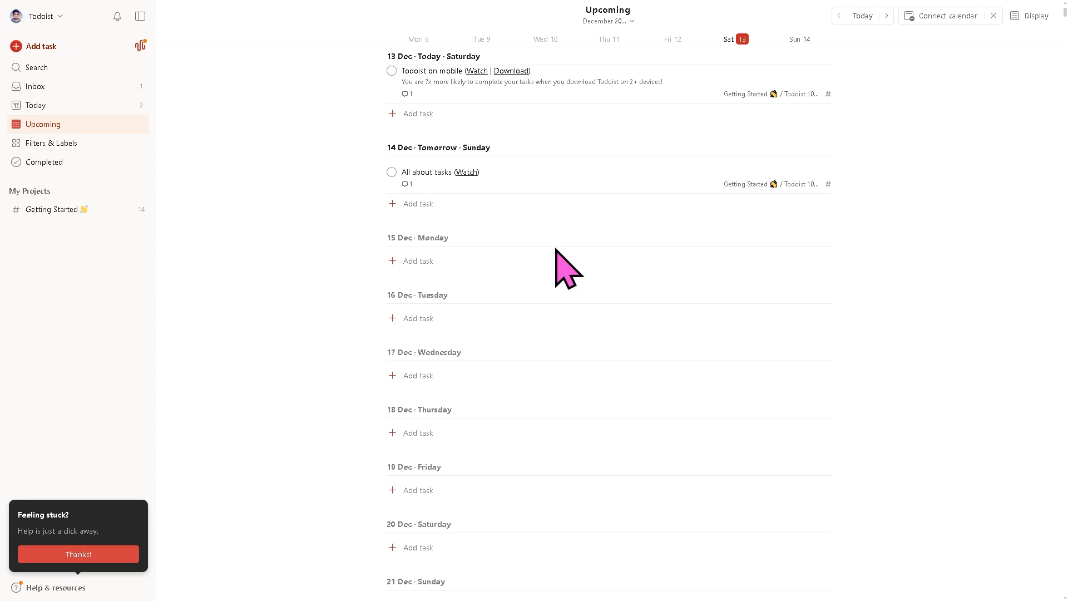
click(74, 145)
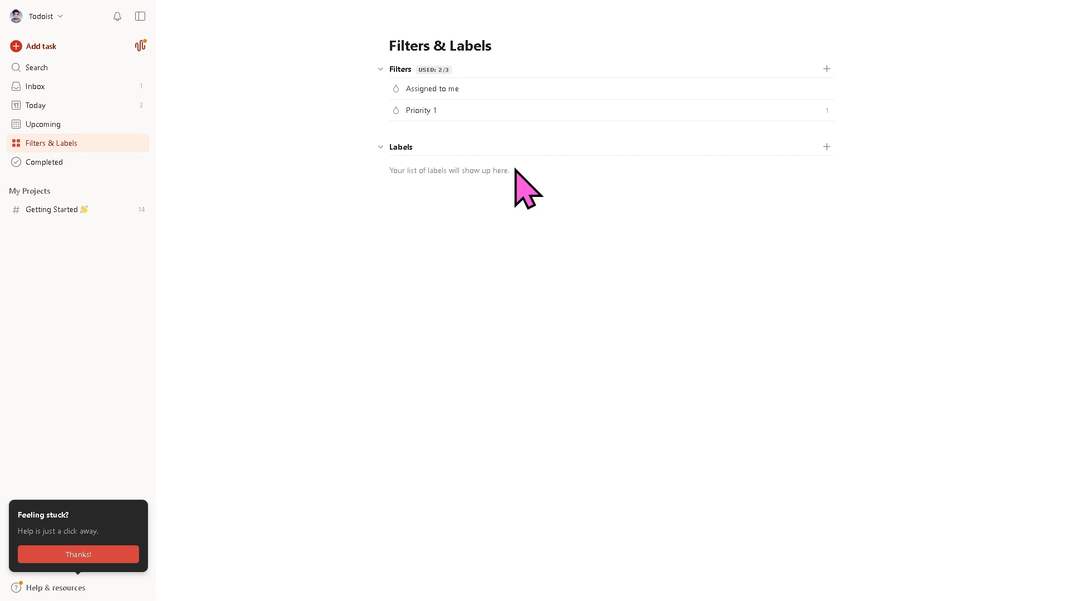
mouse_move(826, 89)
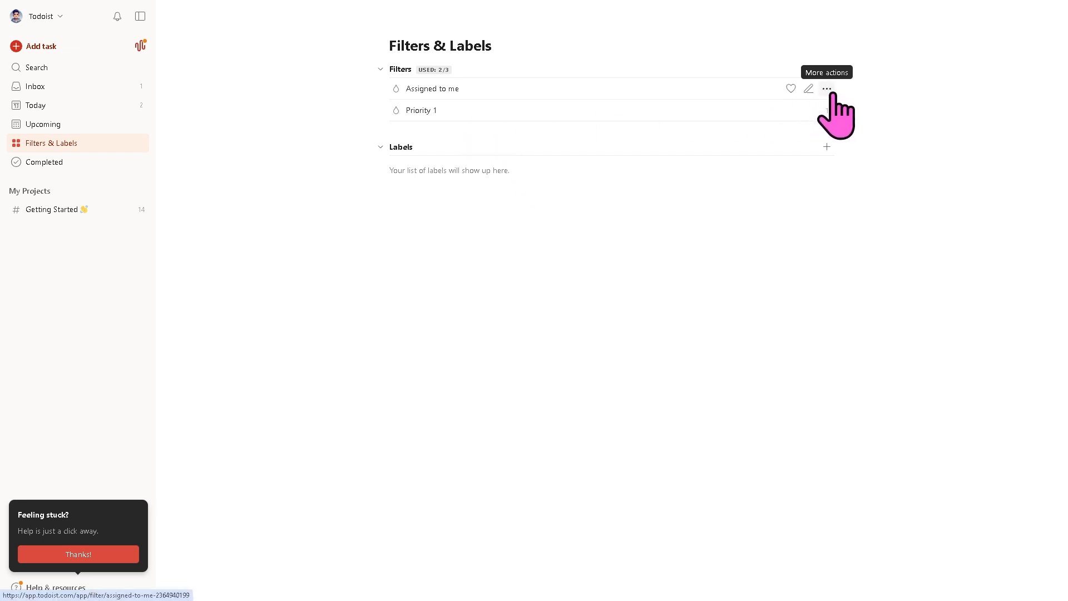
click(828, 90)
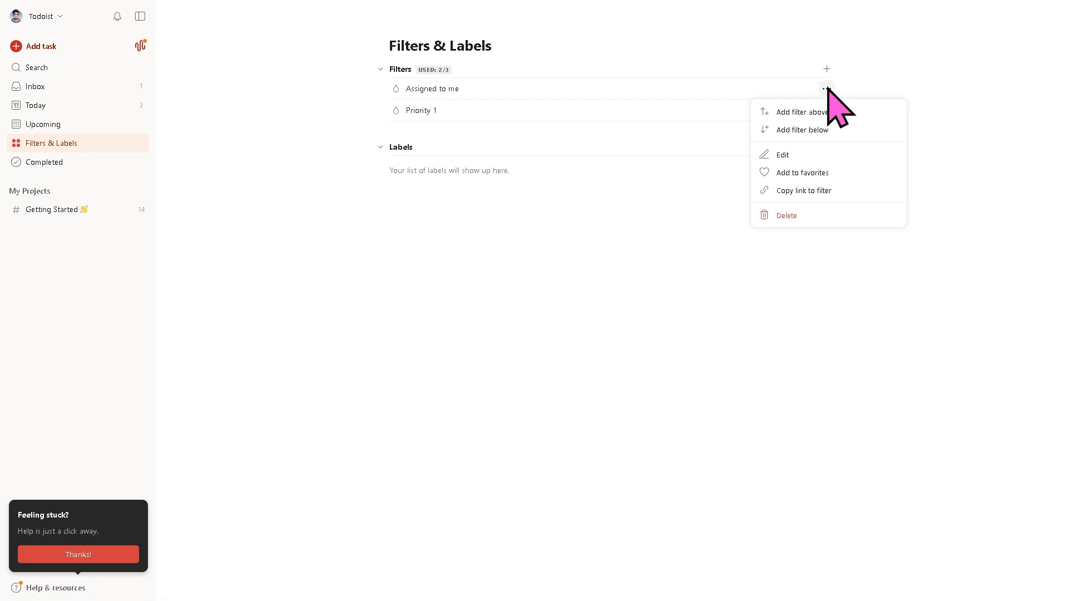
click(599, 297)
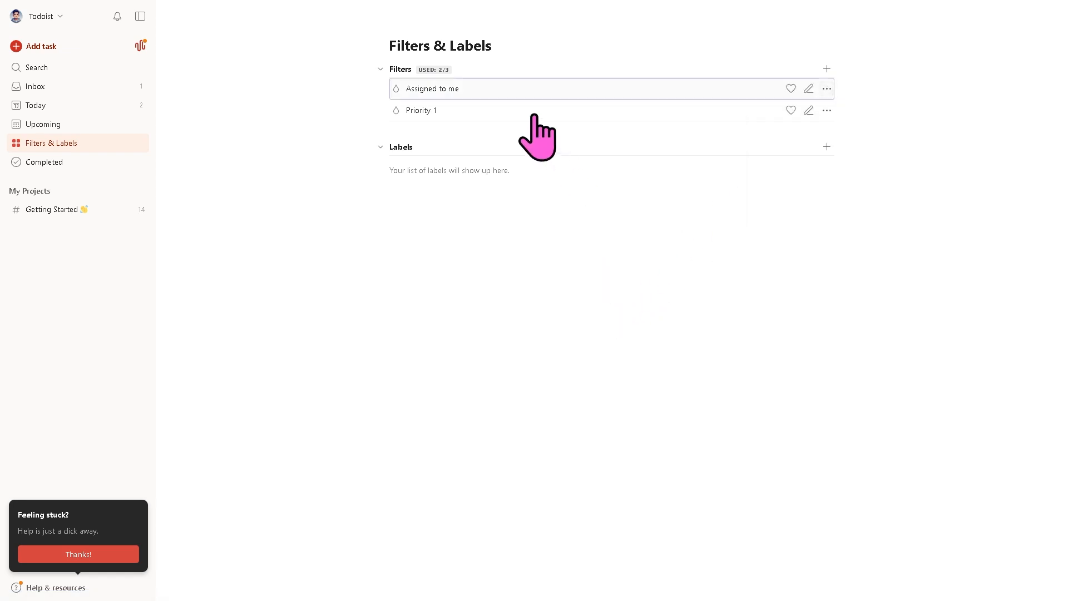
click(827, 110)
click(599, 254)
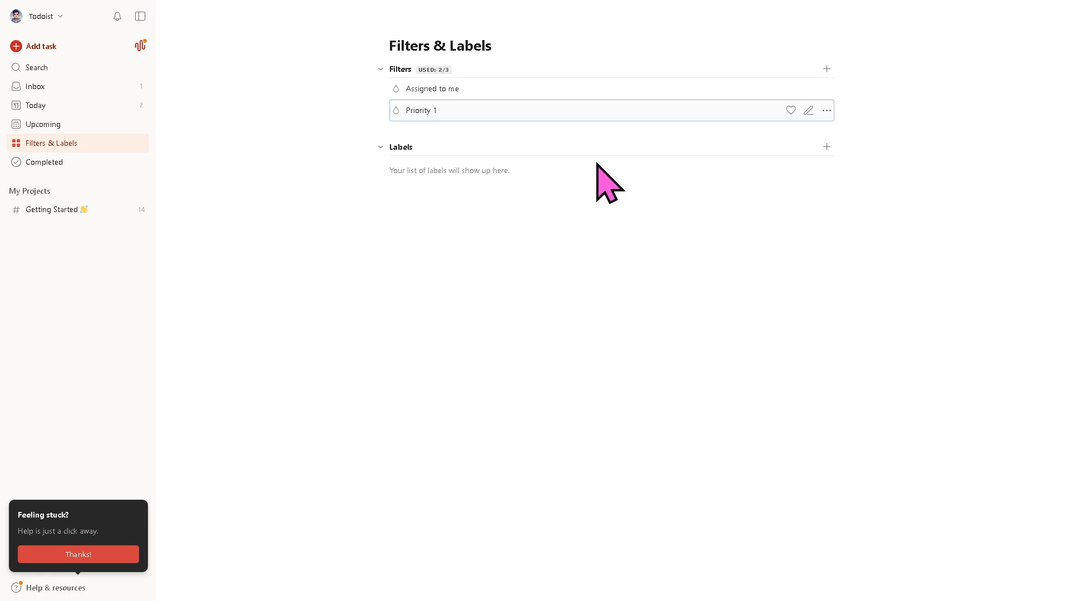
- Add a violet favorite label named 'Todoist Tutorial' and return to Filters & Labels
click(830, 149)
text(Todoist Tutorial)
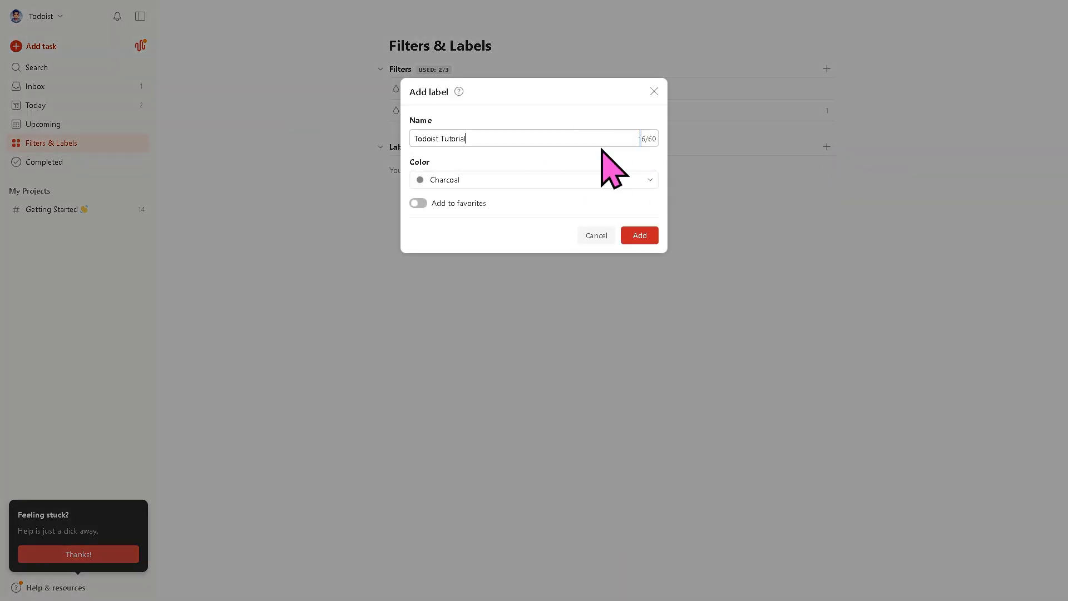
click(445, 182)
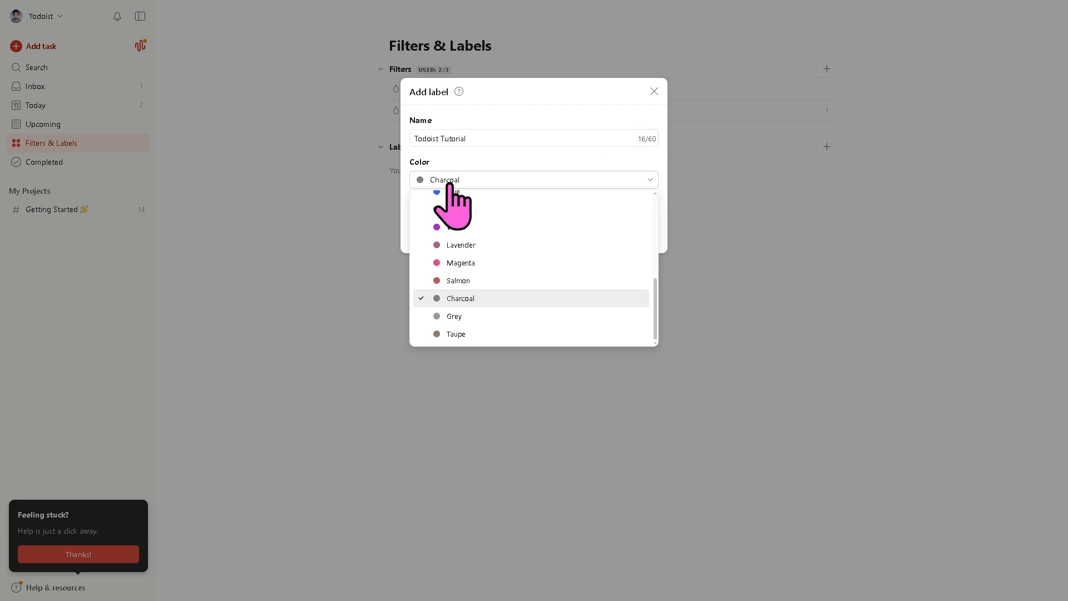
click(457, 229)
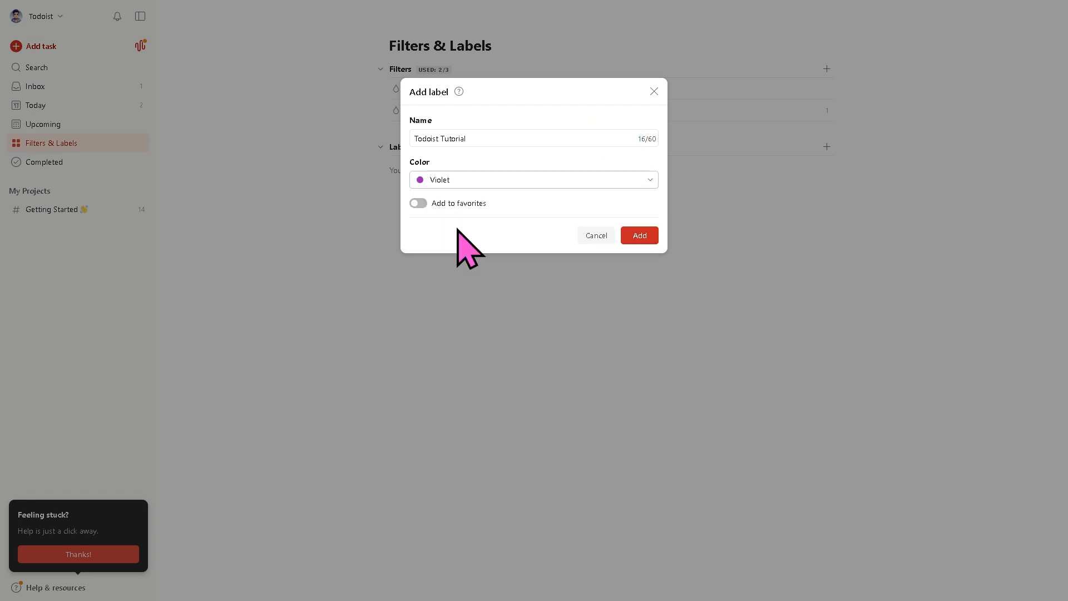
click(422, 203)
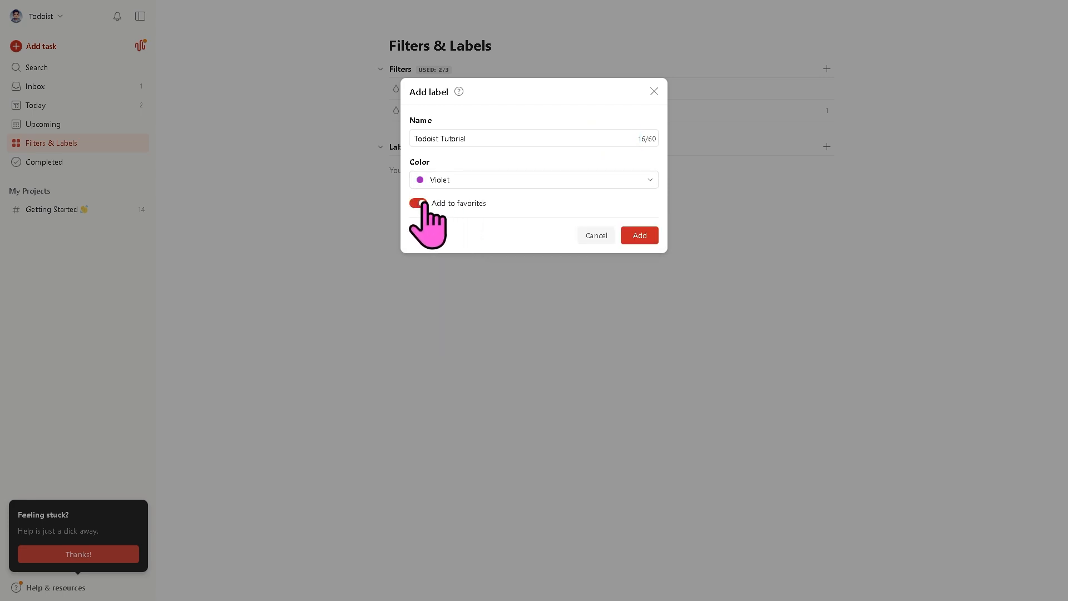
click(638, 236)
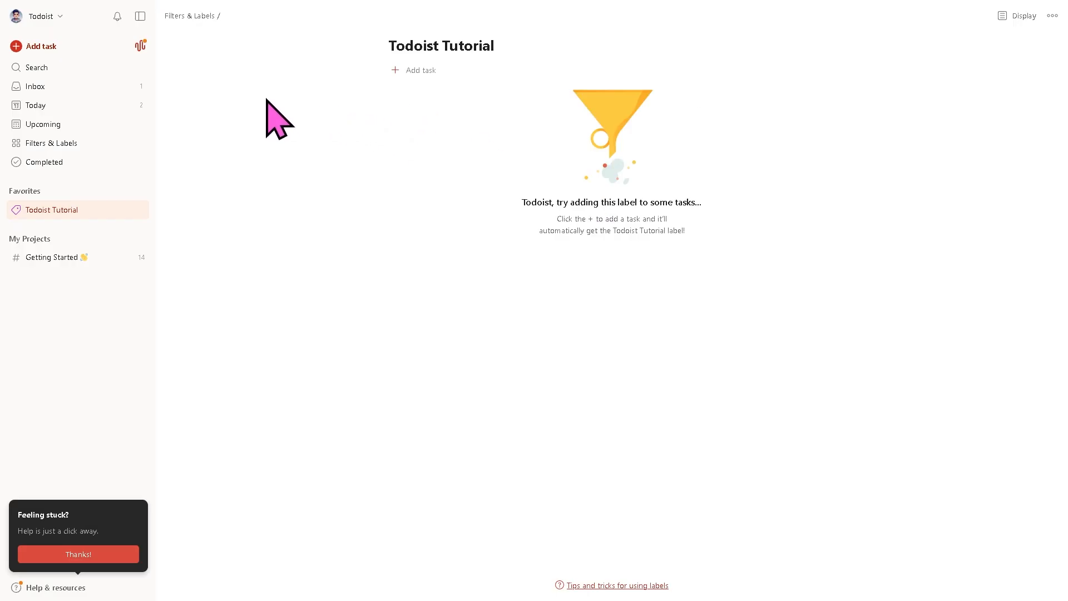
click(59, 146)
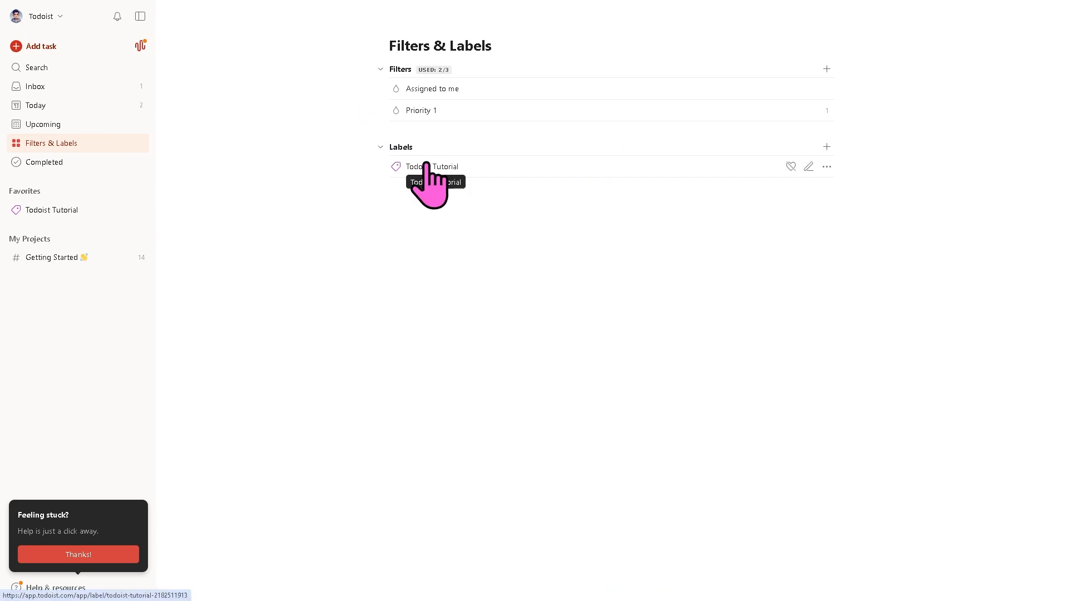
- Open Completed to view Activity: All projects and select its no-activity message
click(49, 162)
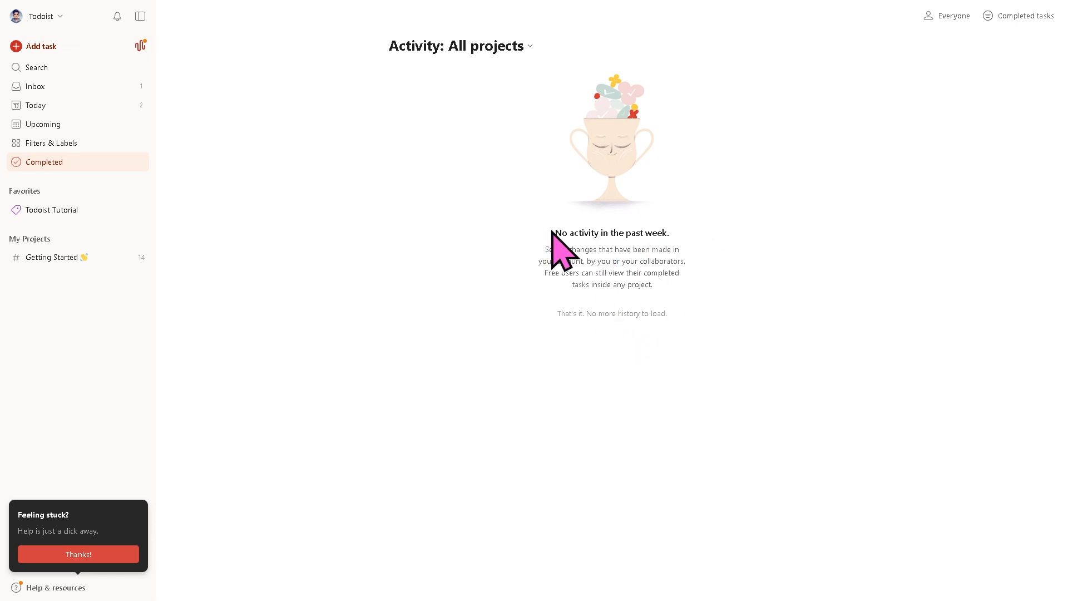
drag(553, 236, 717, 290)
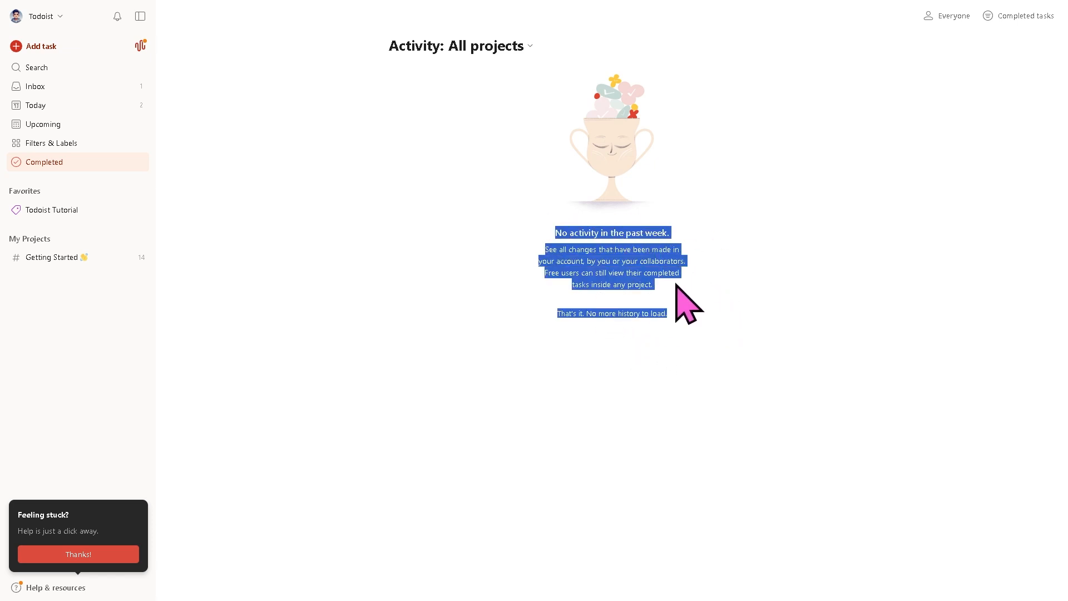
- Open Getting Started and scroll through its Todoist 101, Try it and Level Up sections
click(63, 258)
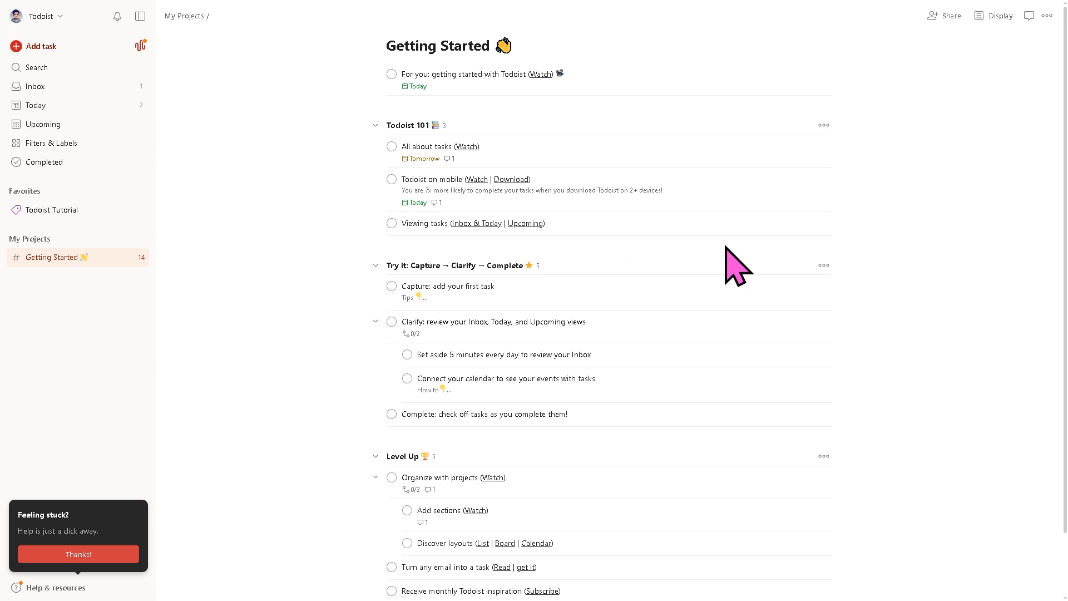
scroll(774, 256, down, 2)
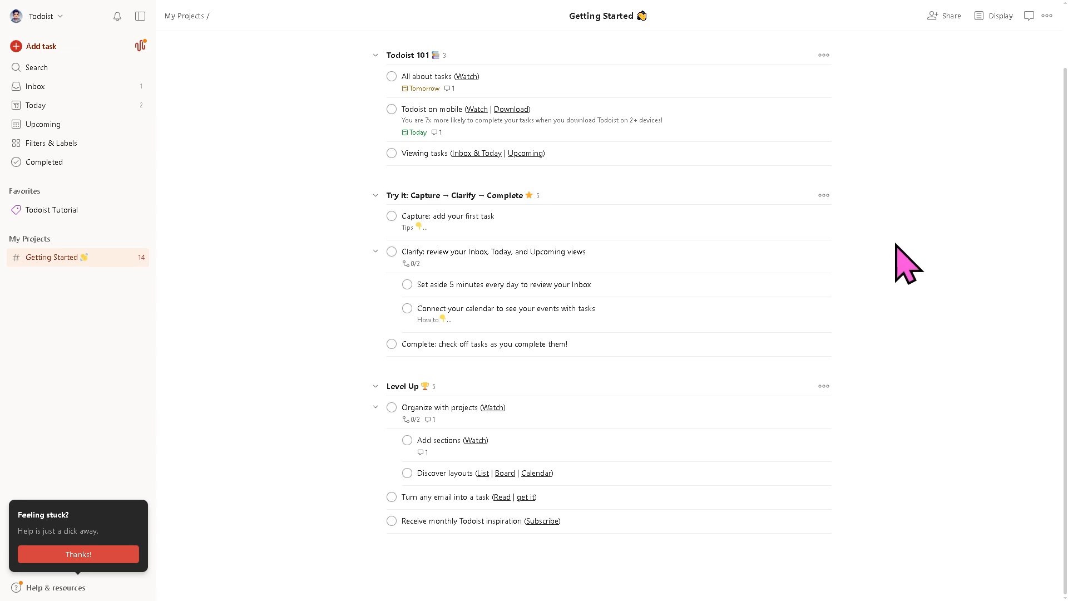
- Copy the Getting Started share link, then show its Display options (List, no grouping, manual sort)
click(947, 20)
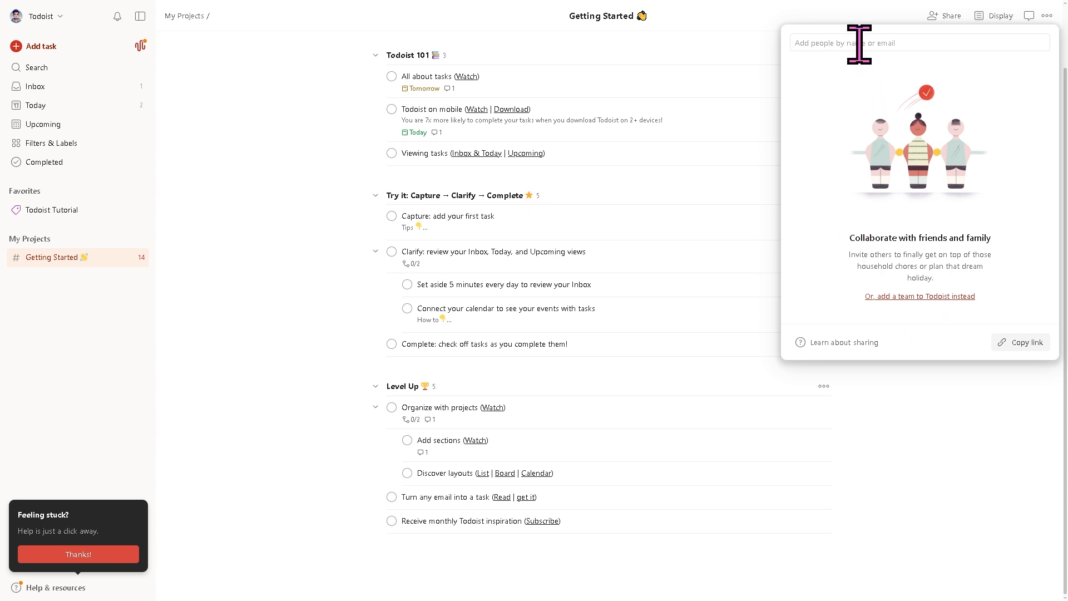
click(1026, 342)
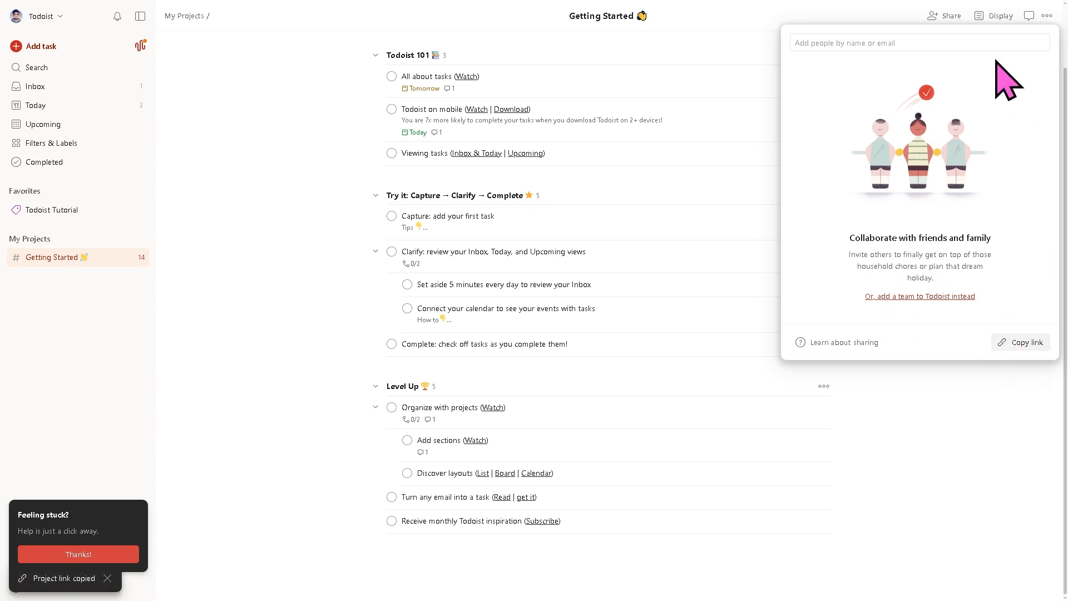
click(996, 18)
click(993, 18)
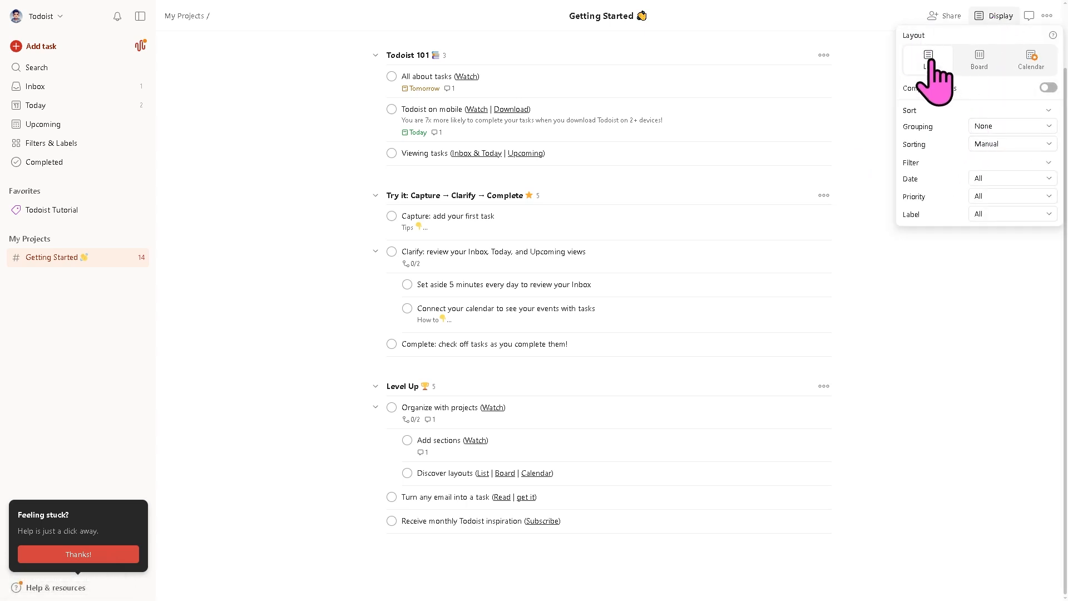
- Switch Getting Started to Board layout, trying Calendar and dismissing its Pro upgrade offer
click(982, 61)
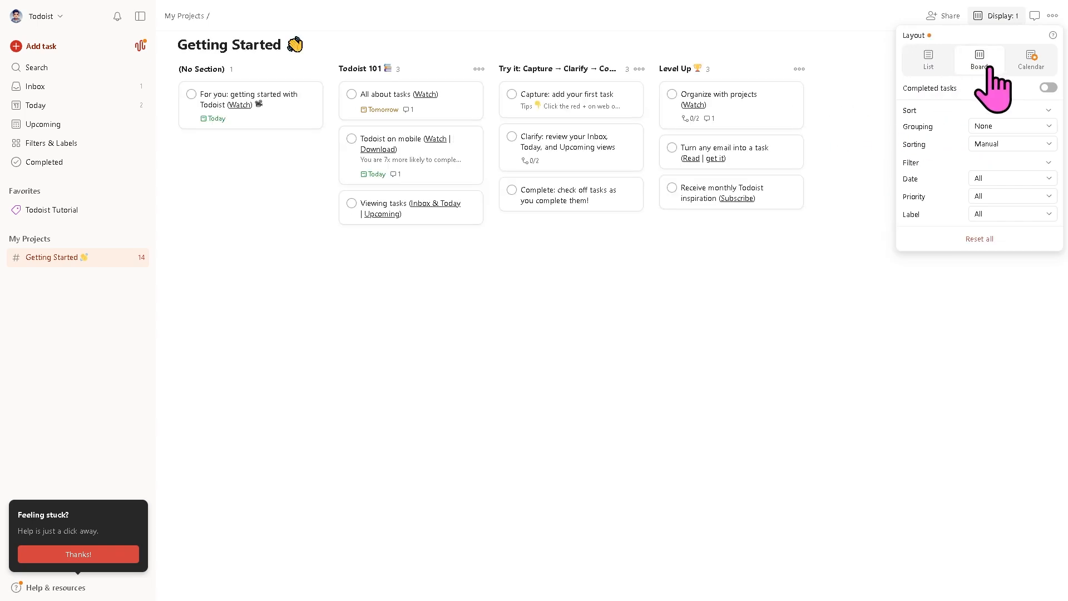
click(1031, 58)
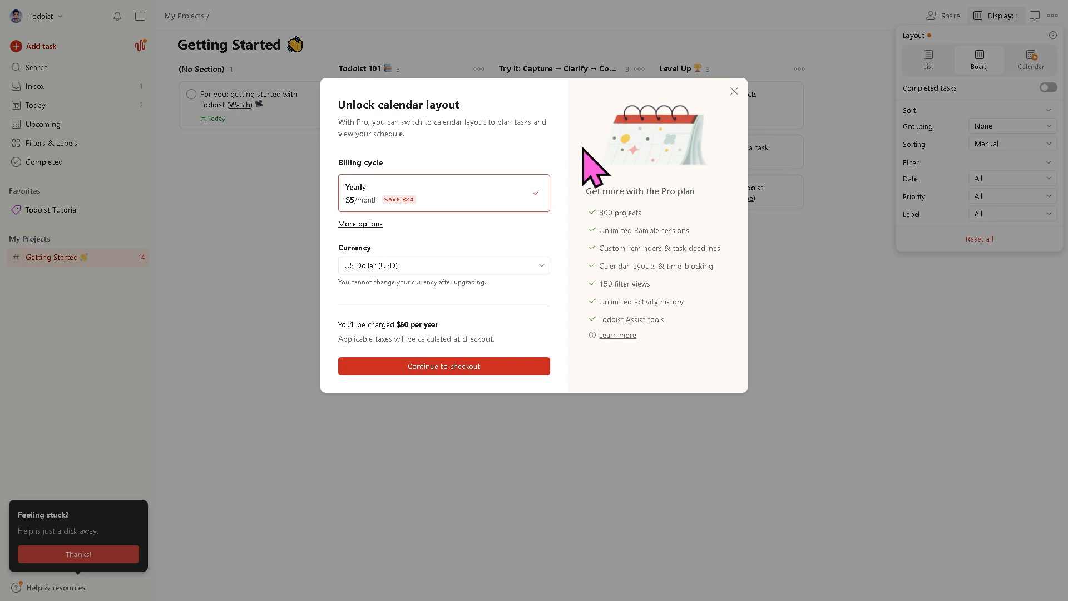
click(849, 254)
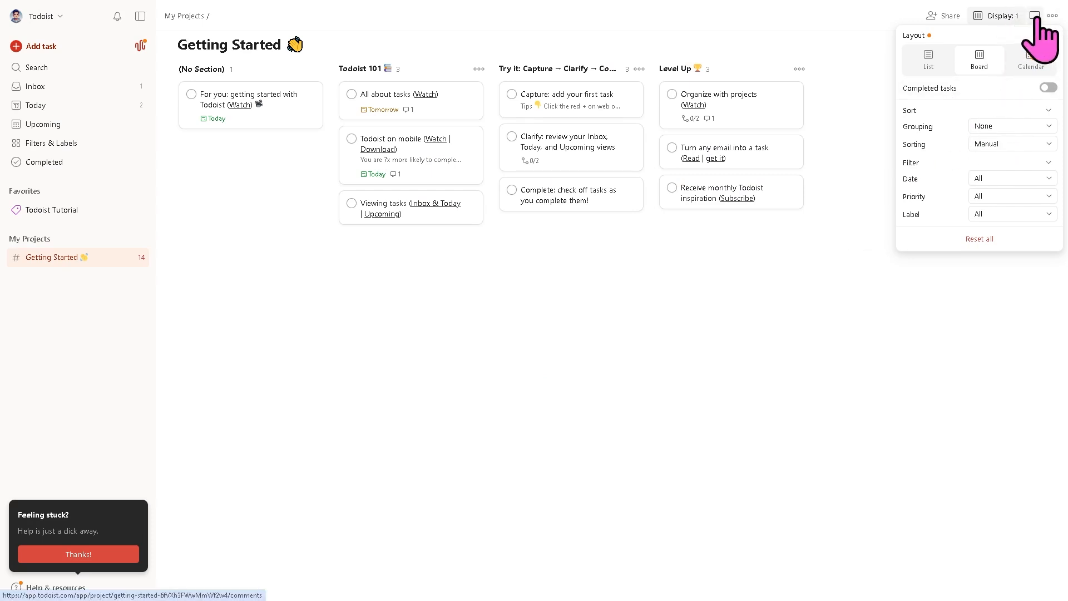
- Post the comment 'Todoist Tutorial' on Getting Started, check its Activity, then close comments
click(1034, 17)
click(1034, 17)
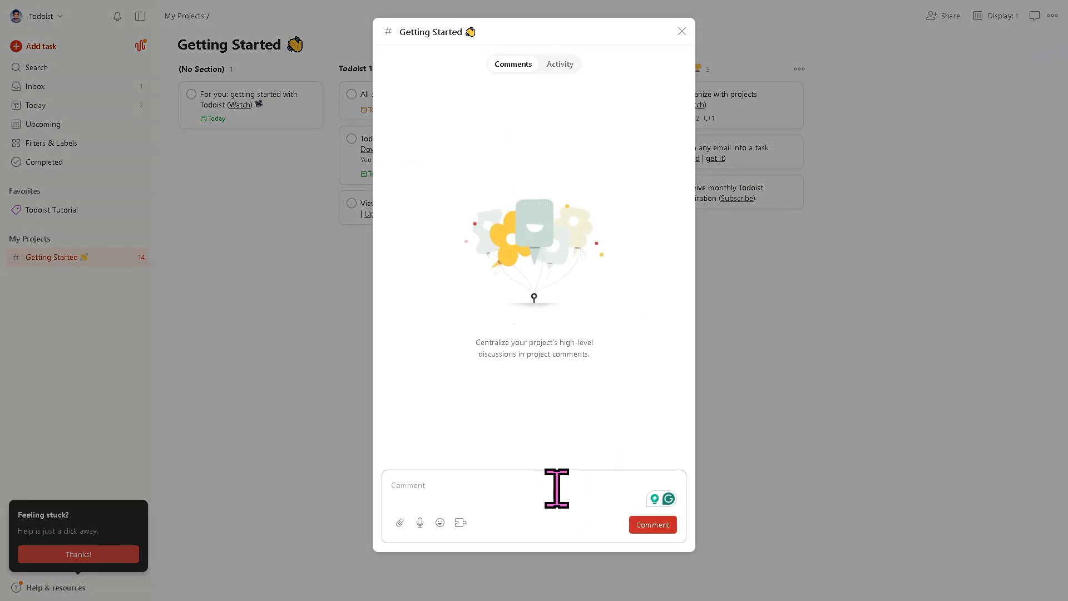
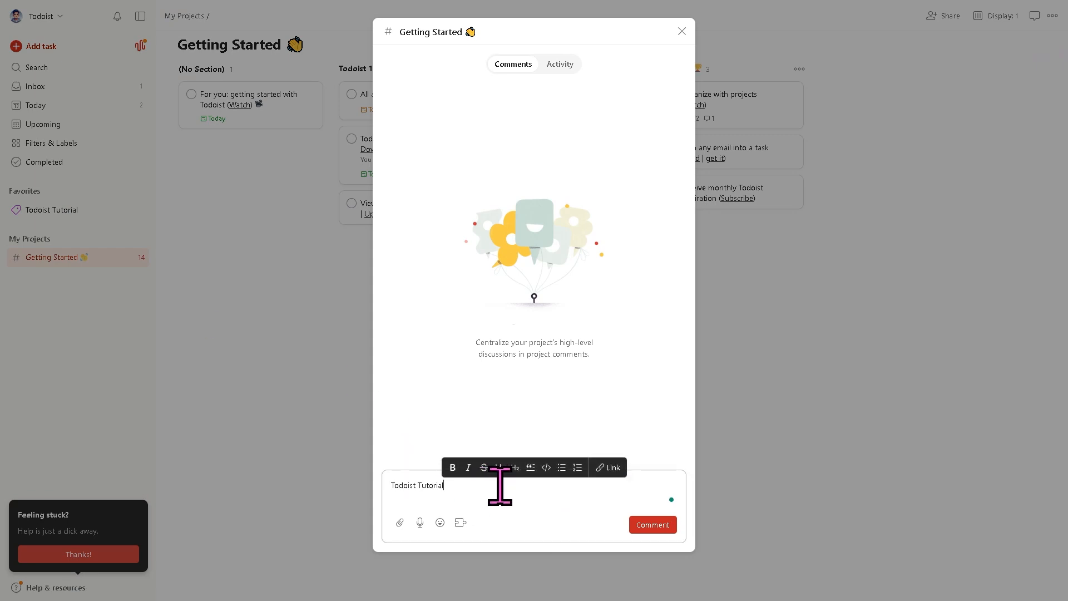
click(644, 526)
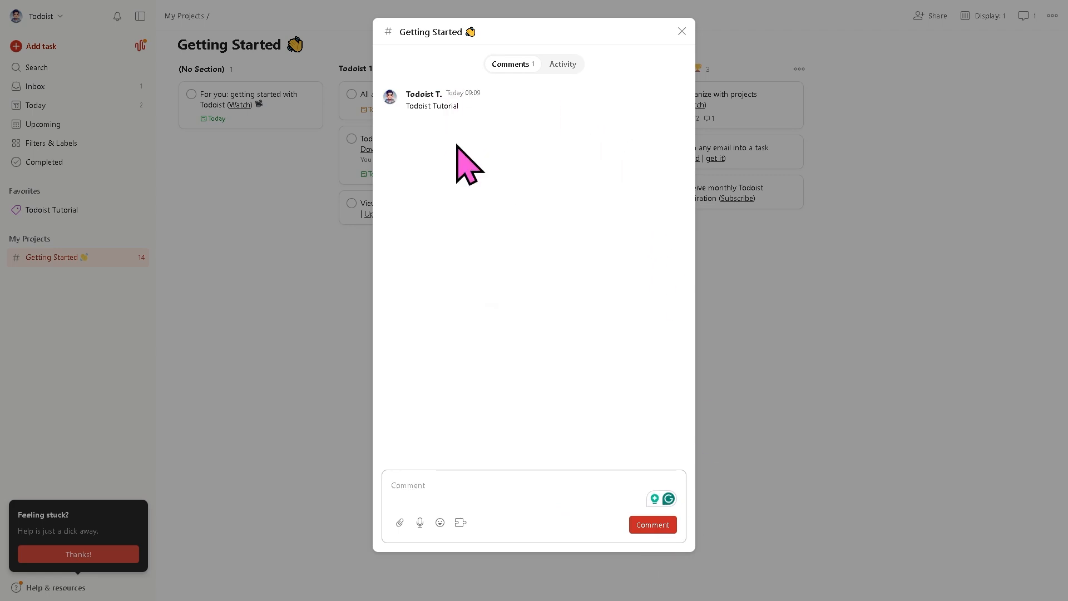
click(572, 67)
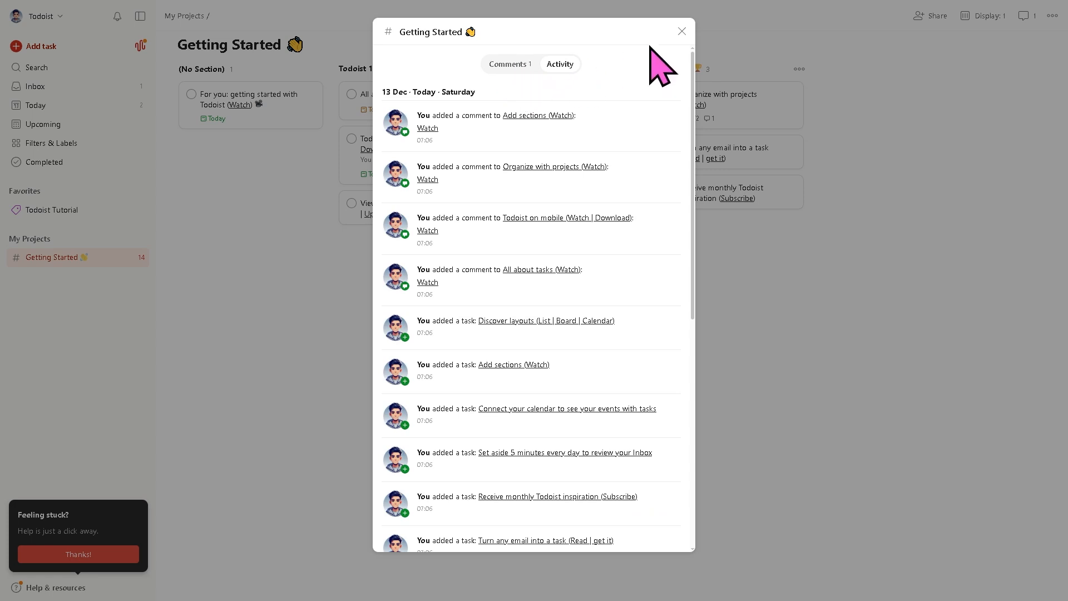
click(682, 31)
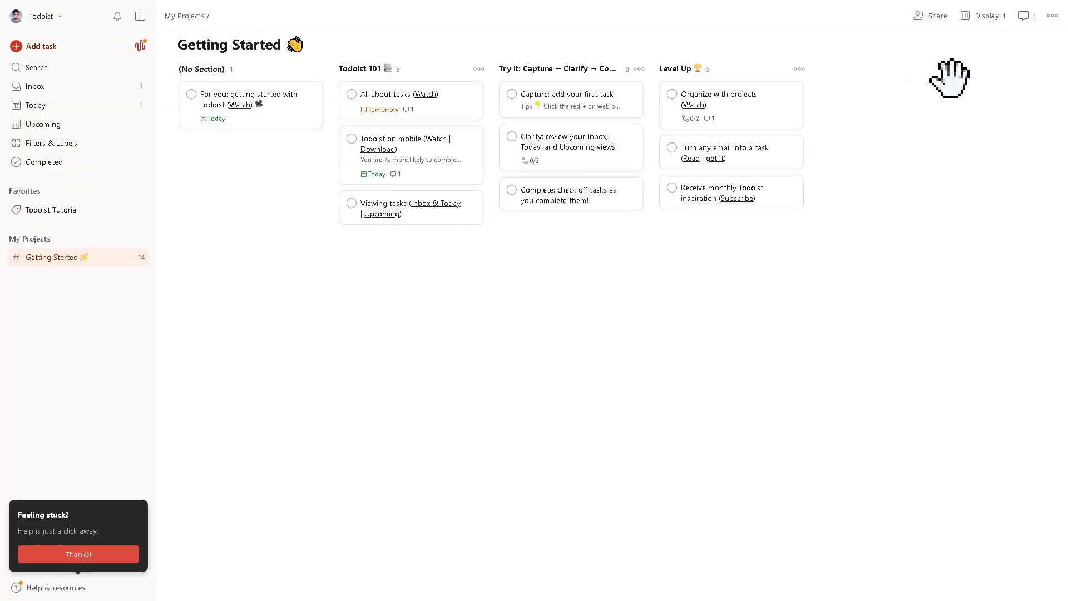
- Create a team named 'Todoist Tutorial' with organization size Only me (1)
click(58, 17)
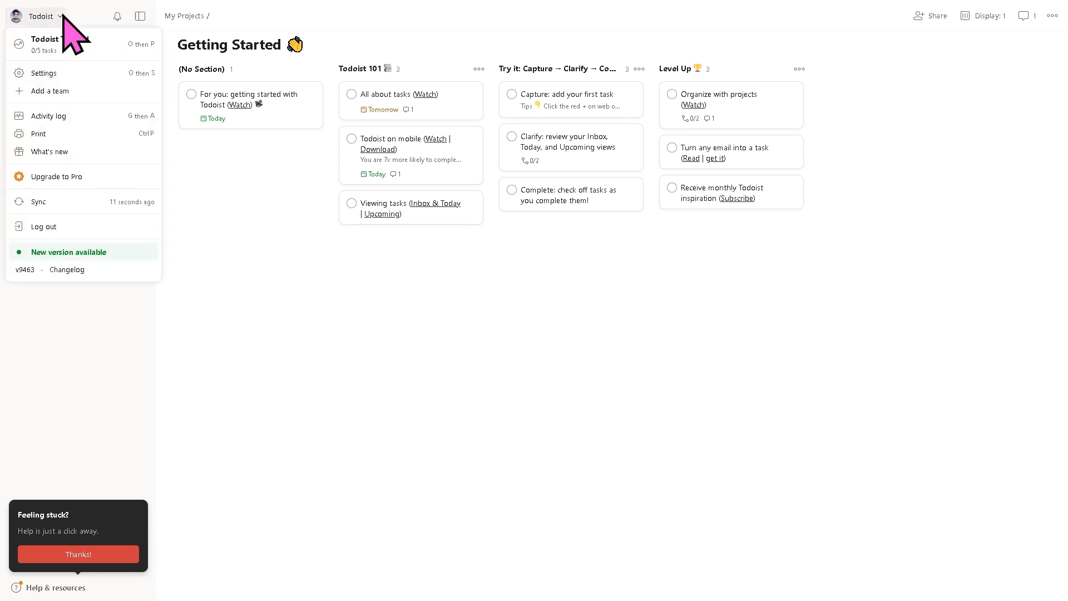
click(50, 91)
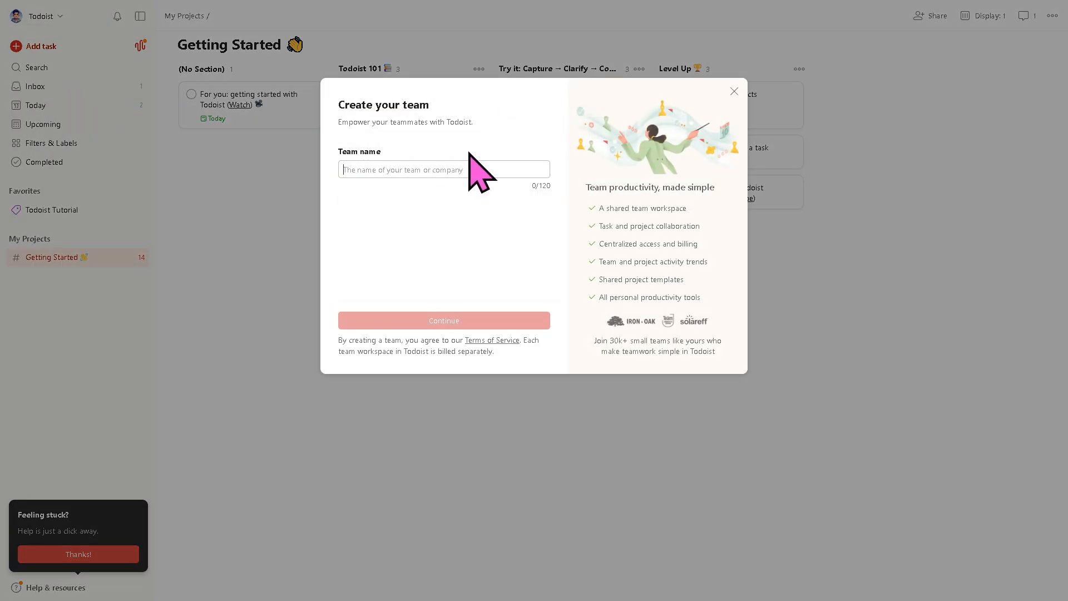
click(473, 169)
text(Todoist Tutorial)
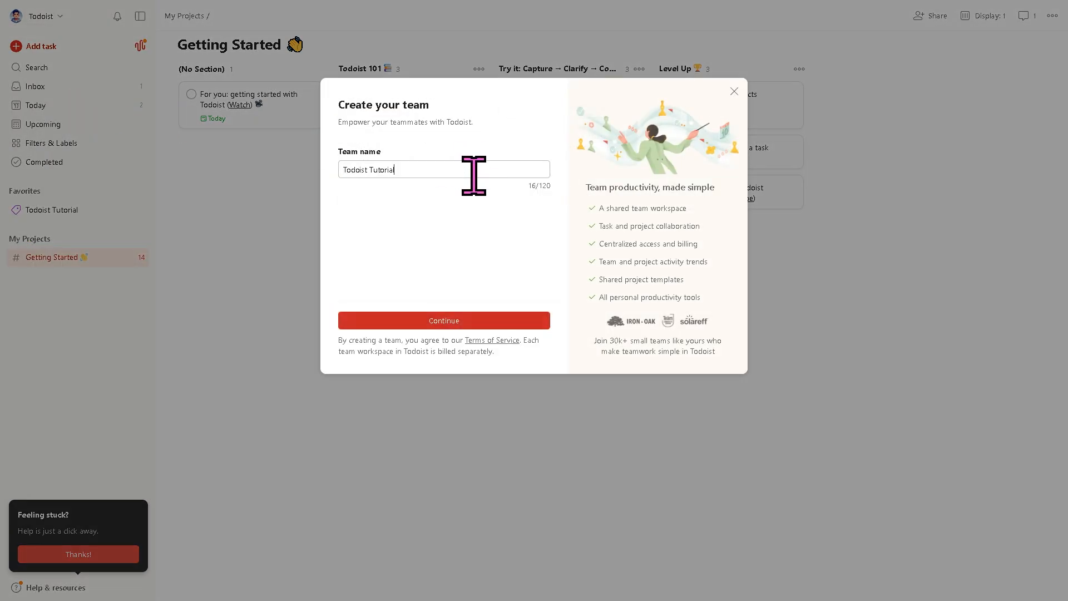
click(501, 321)
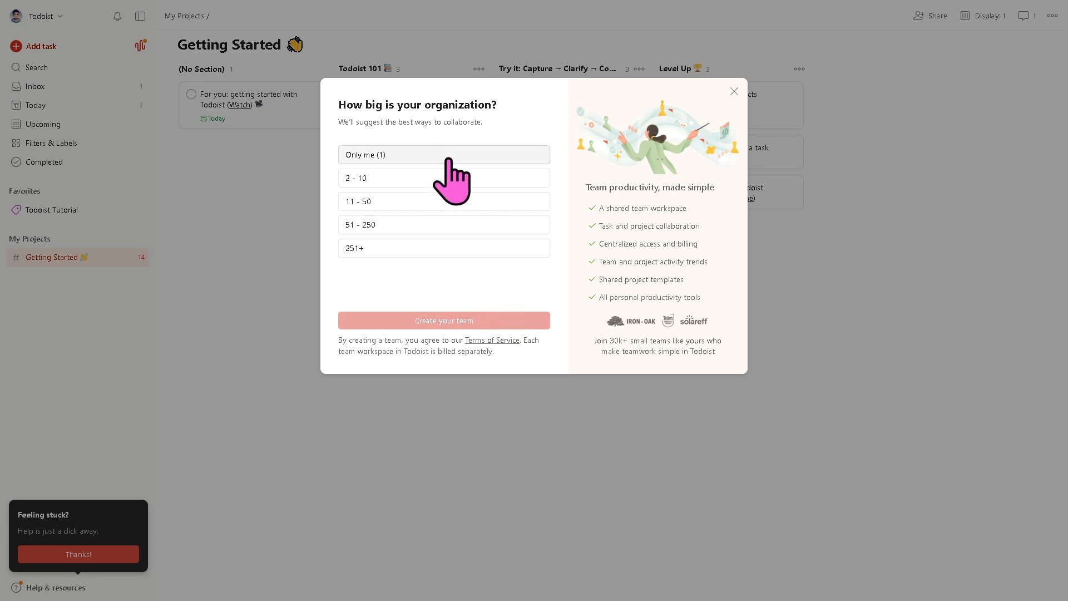
click(399, 160)
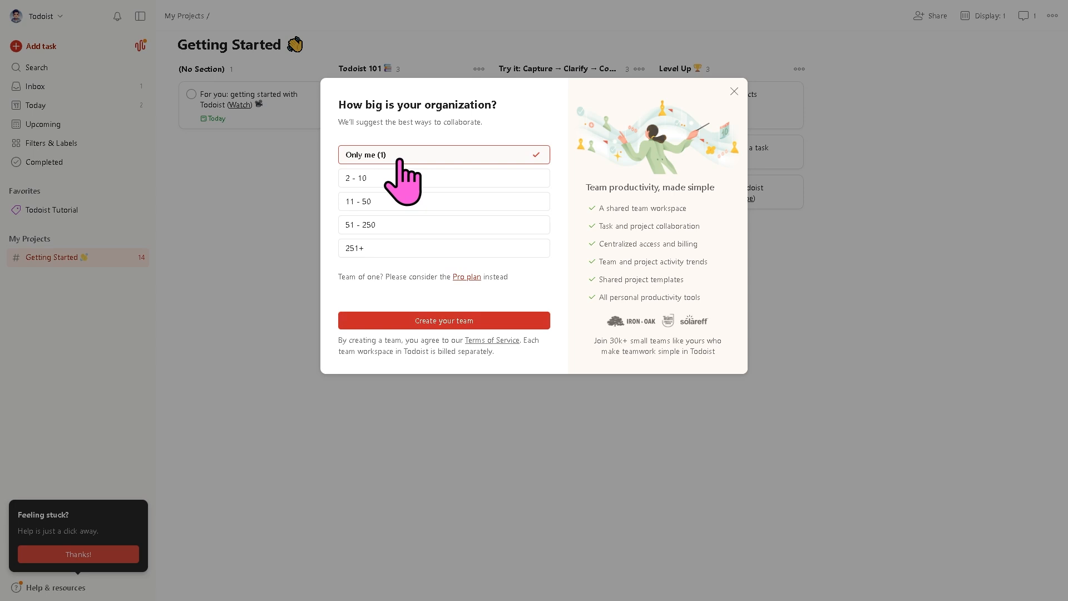
click(491, 321)
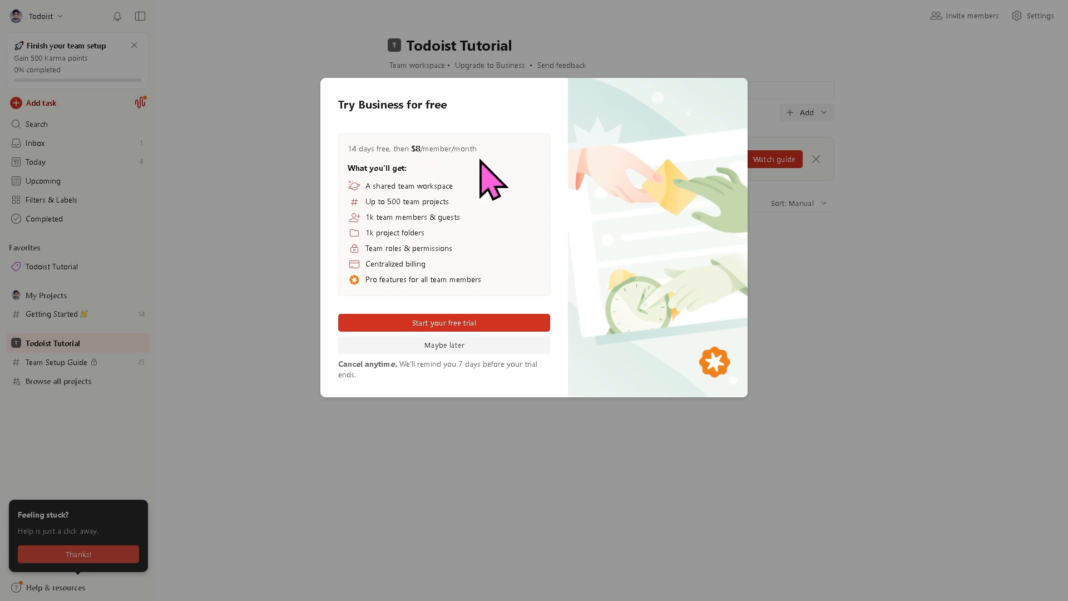
- View the Business free trial checkout, then close it without subscribing
click(479, 330)
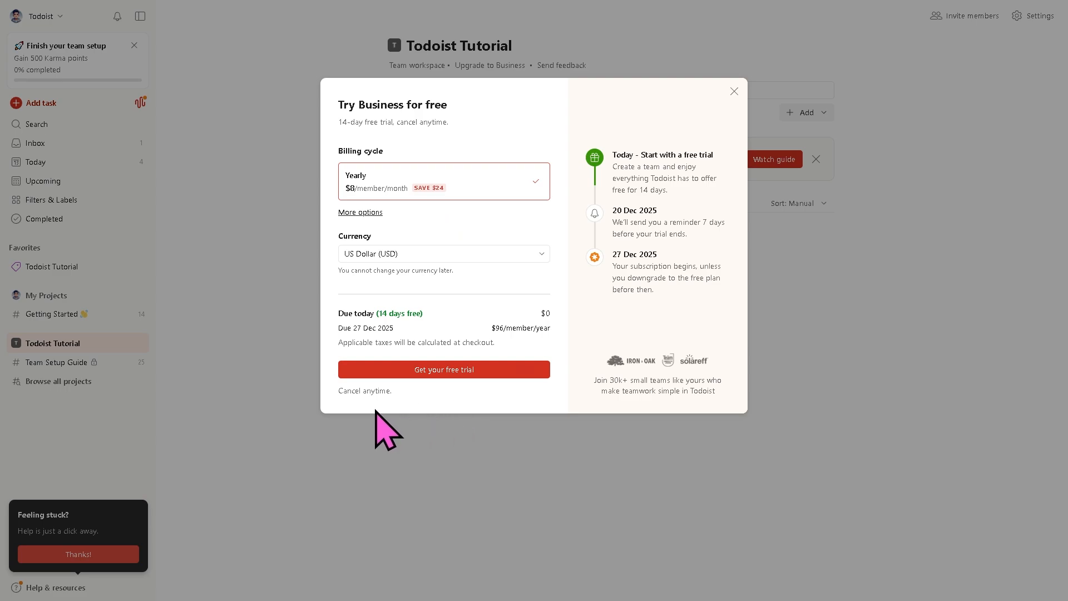
click(391, 477)
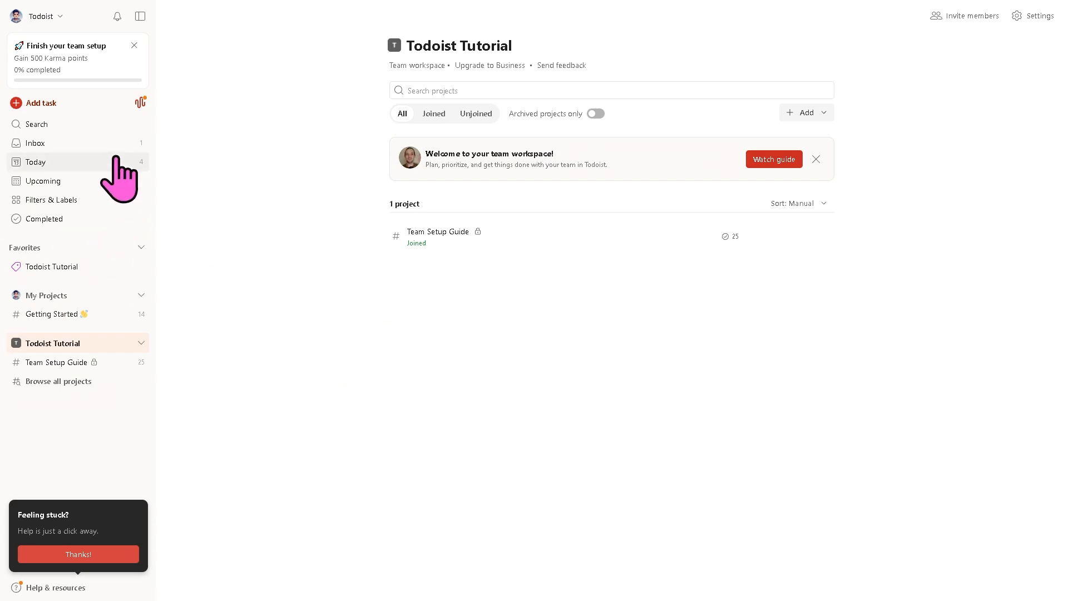
- Browse Search, Inbox, Upcoming, Filters & Labels and the Completed activity from the sidebar
click(62, 124)
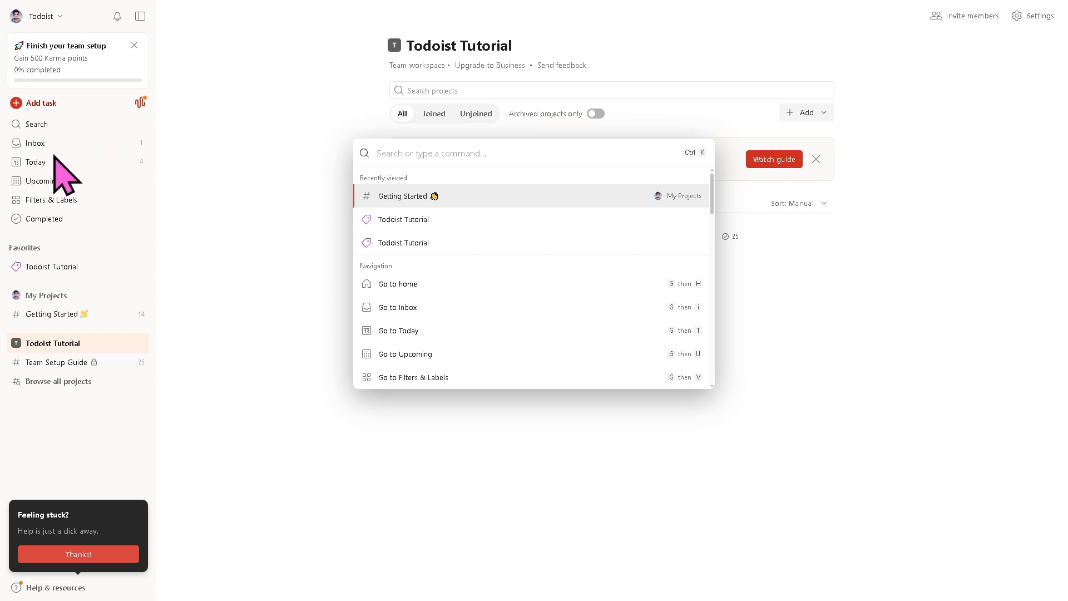
click(64, 143)
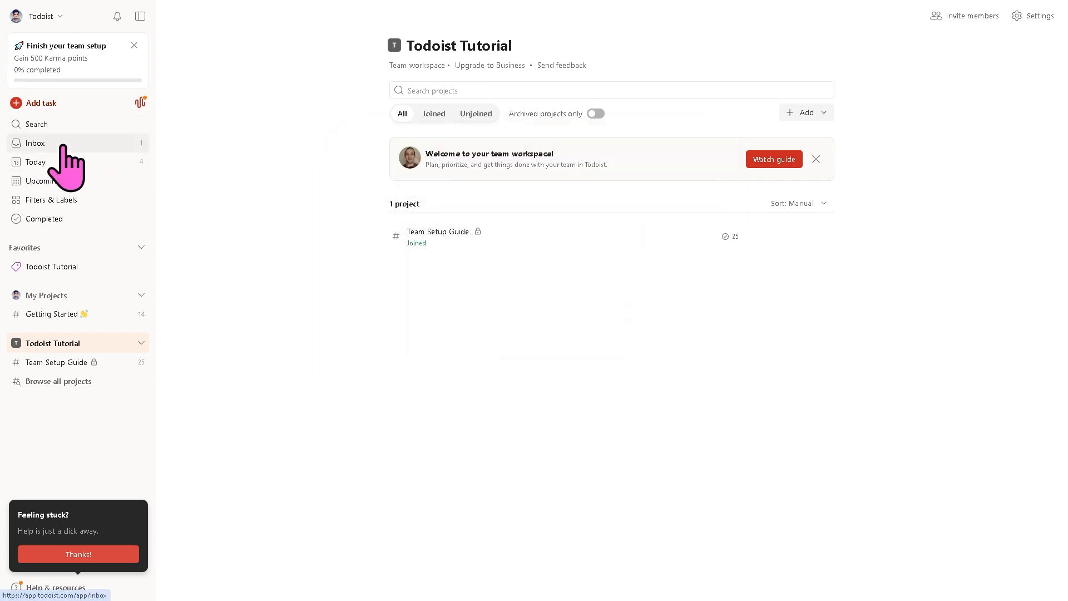
click(62, 146)
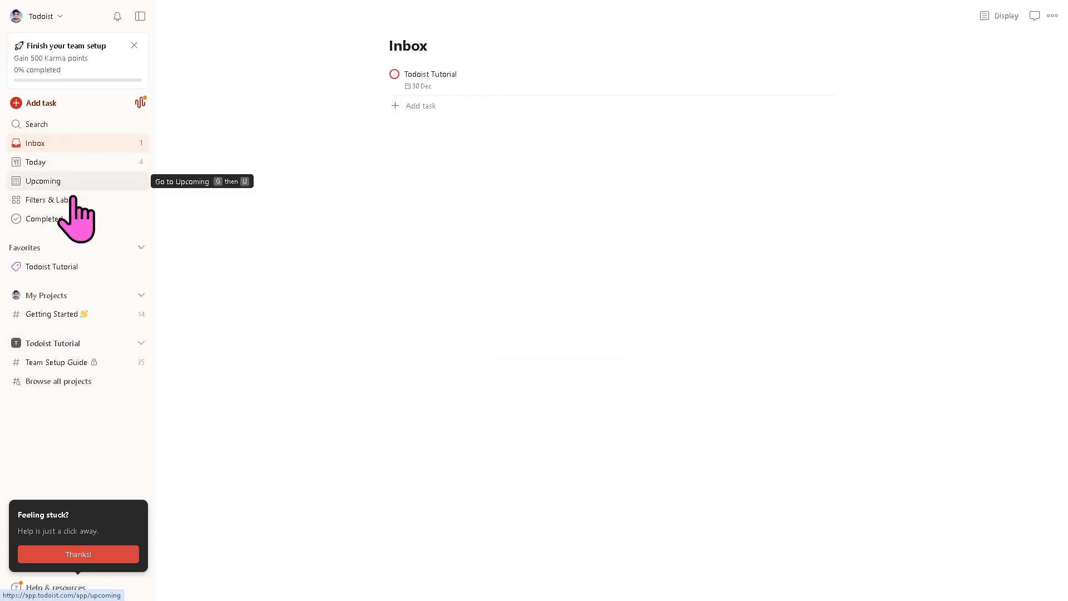
click(76, 188)
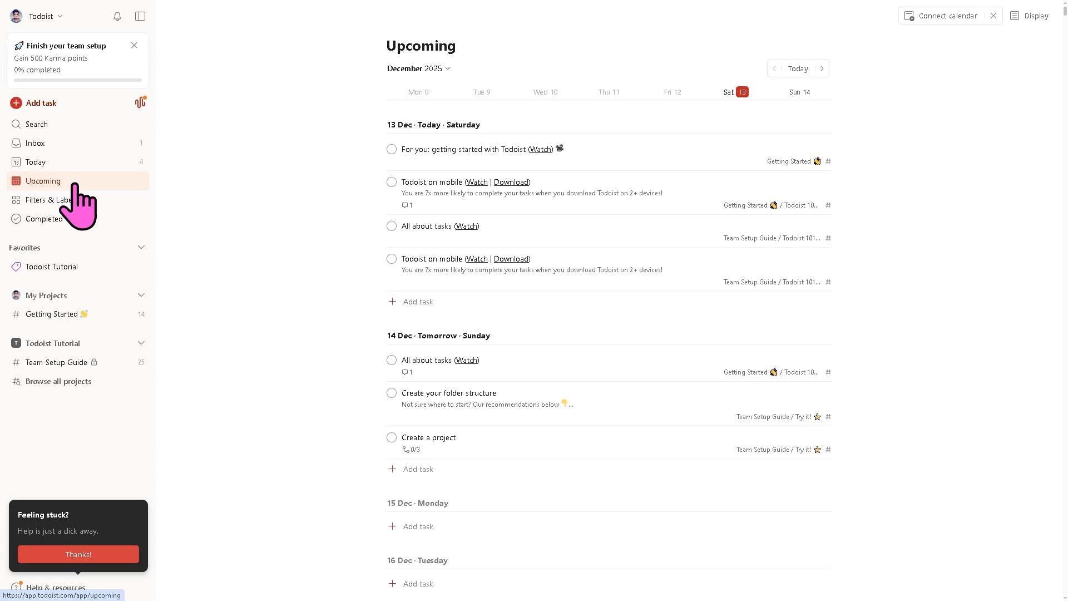
click(75, 201)
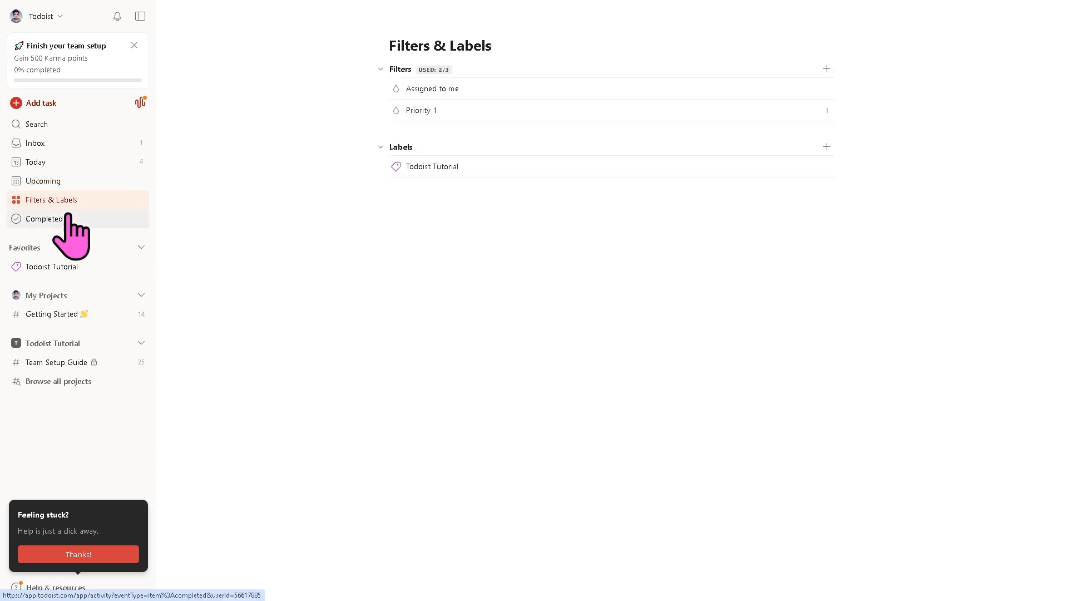
click(55, 222)
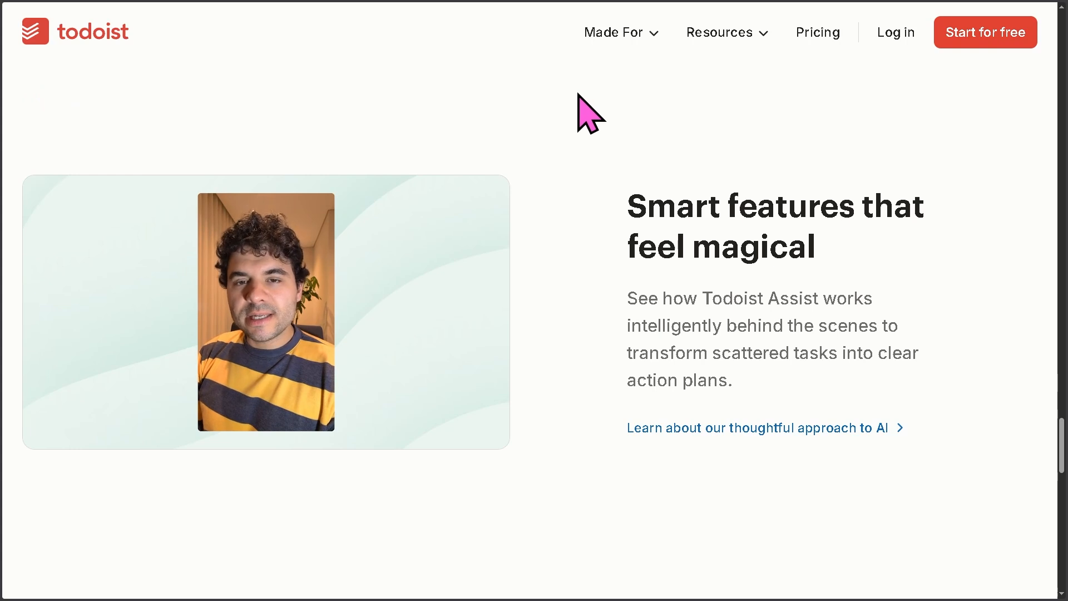
- Go to the website's Pricing page and choose Start for free
click(822, 39)
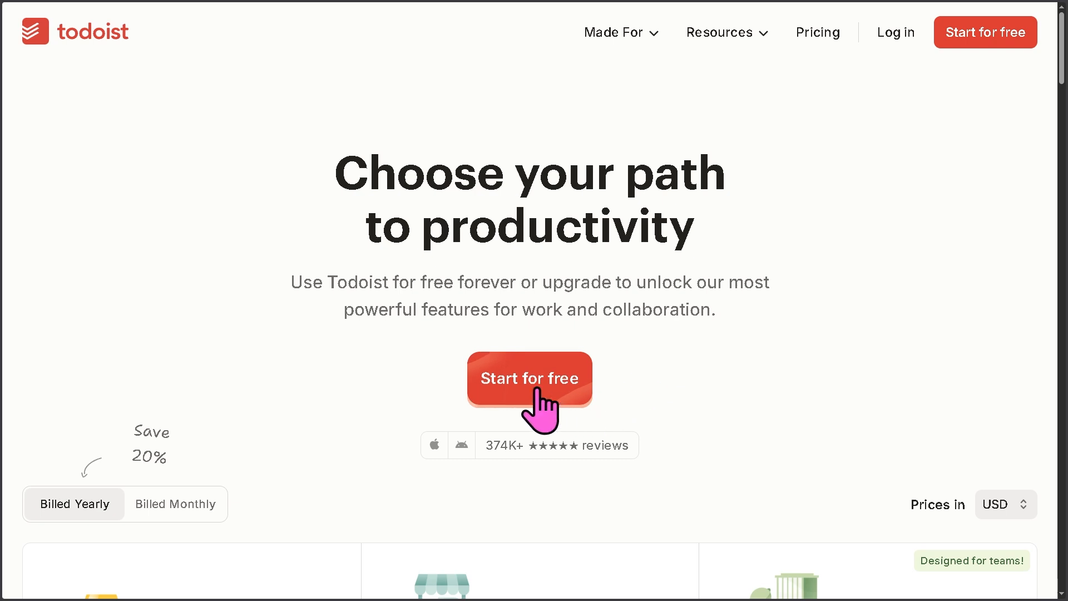
click(534, 384)
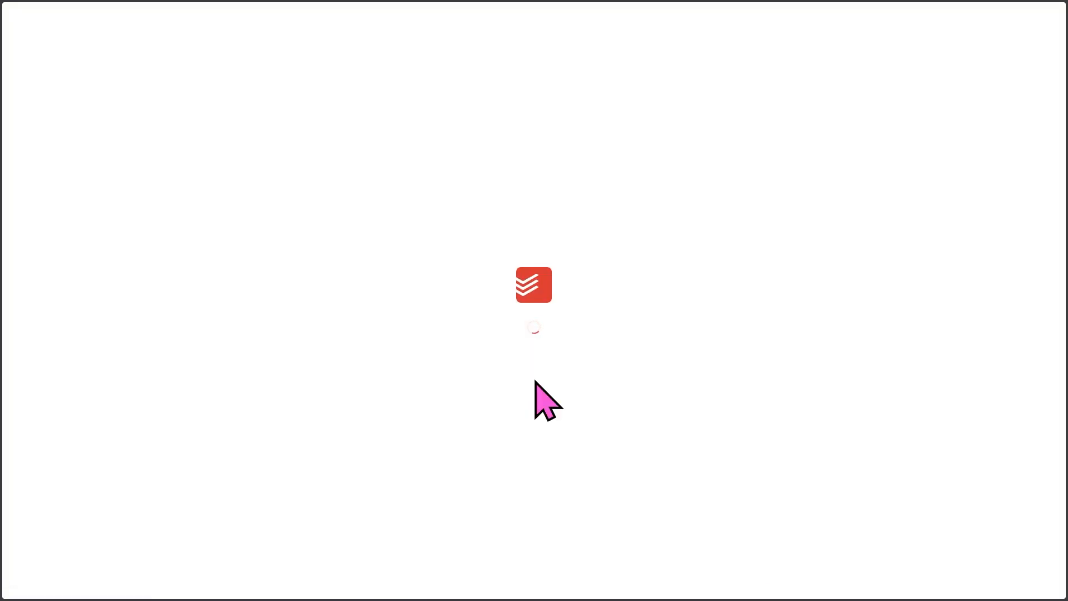